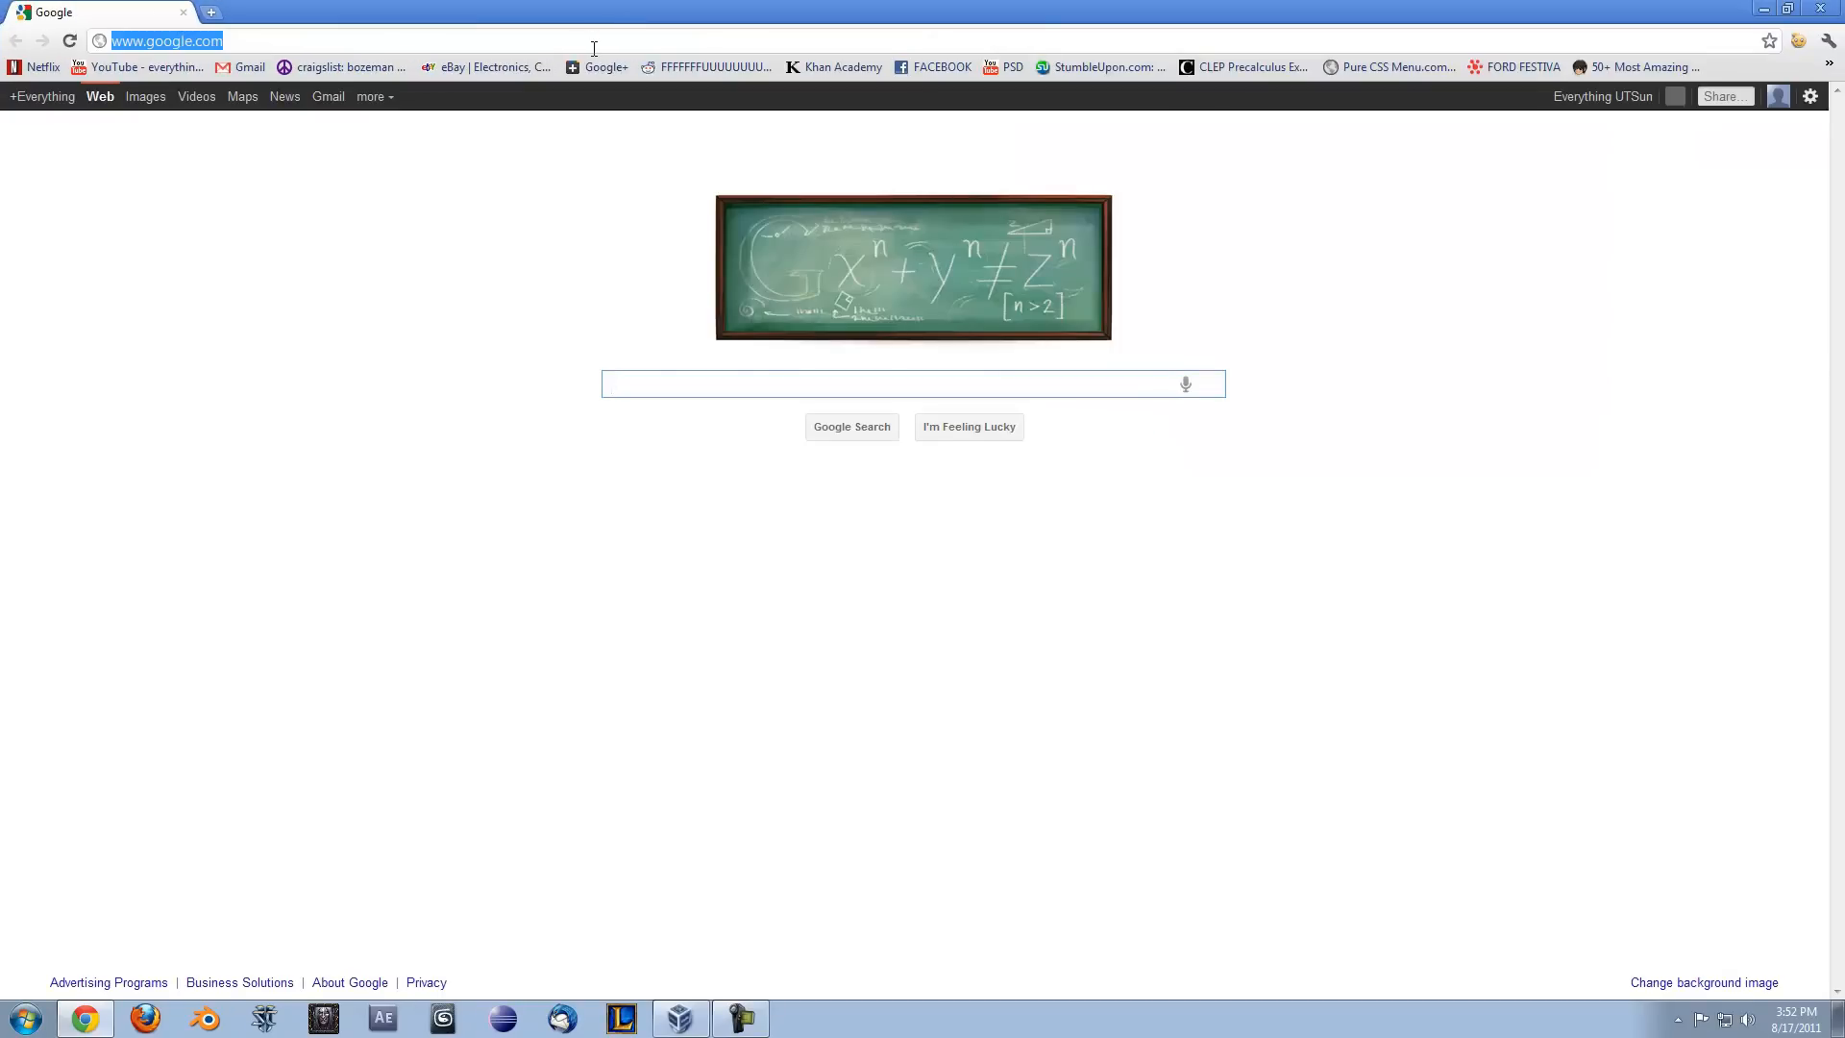
- Find the VirtualBox website by searching for "virtual box", view its Downloads page and return to VirtualBox Manager
click(776, 386)
text(virtual box)
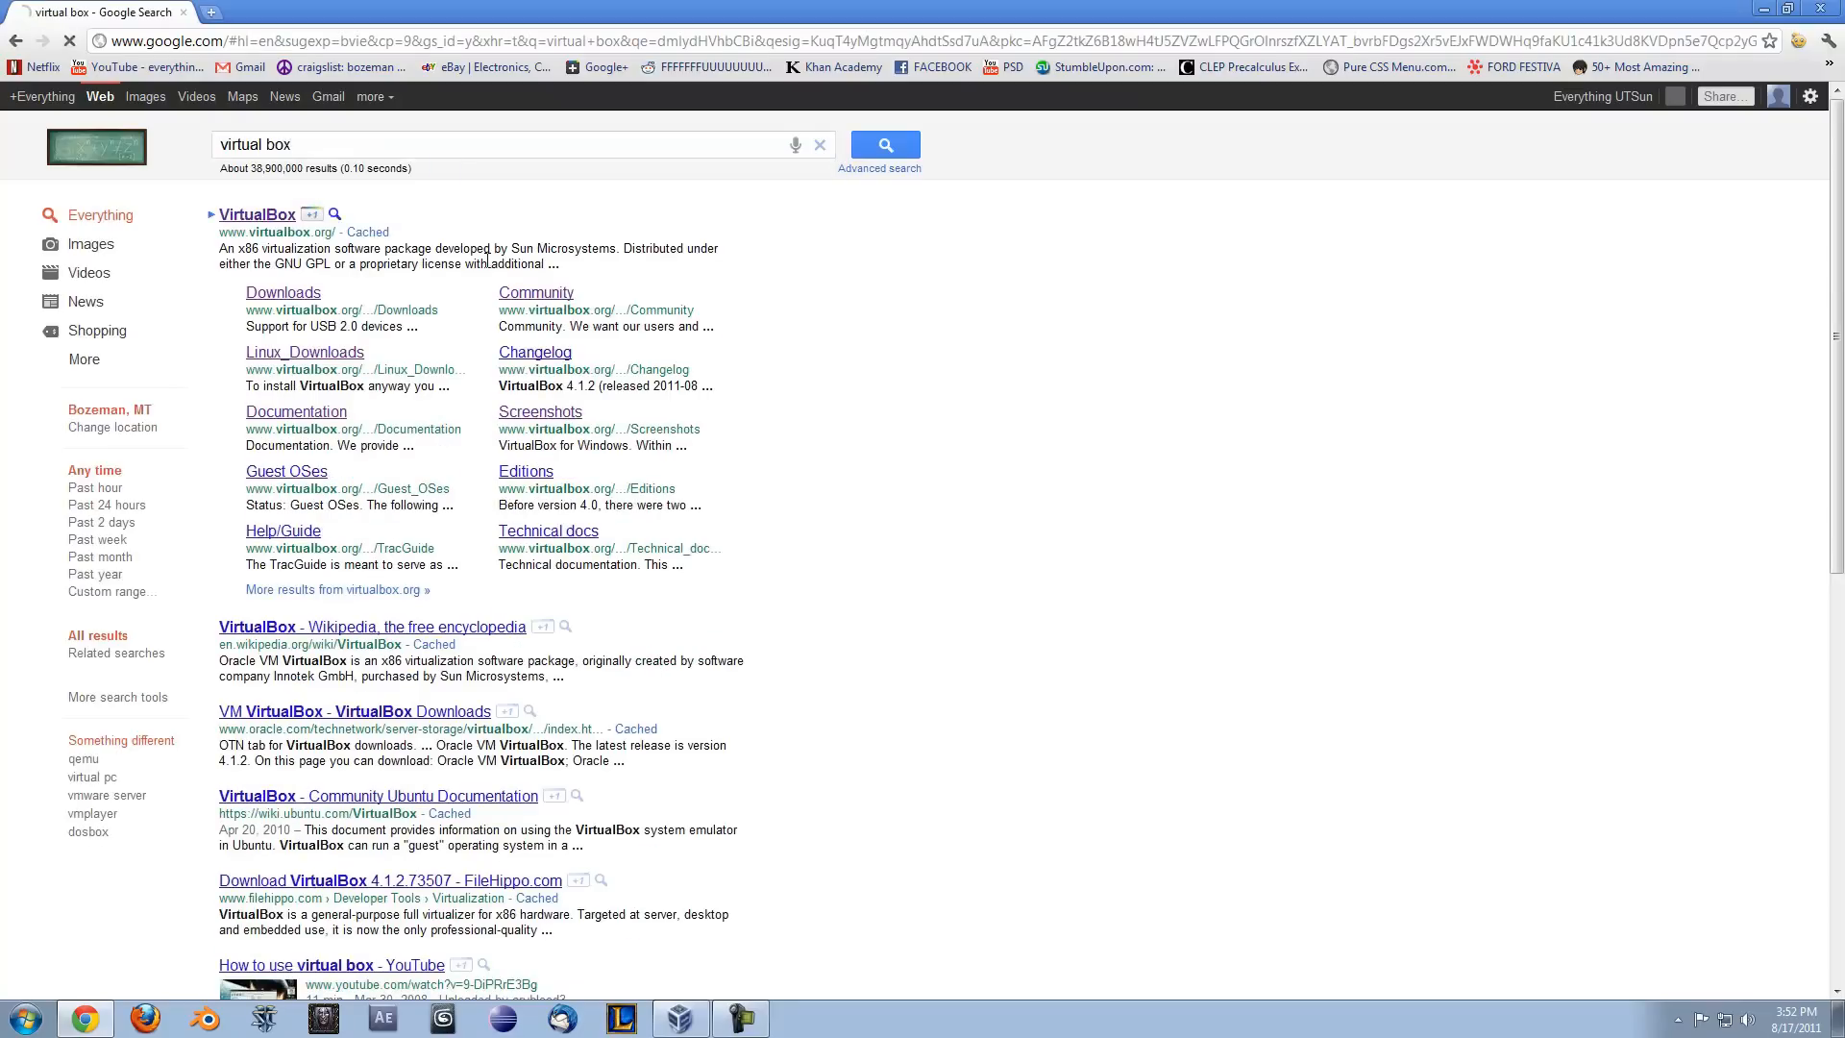
click(262, 208)
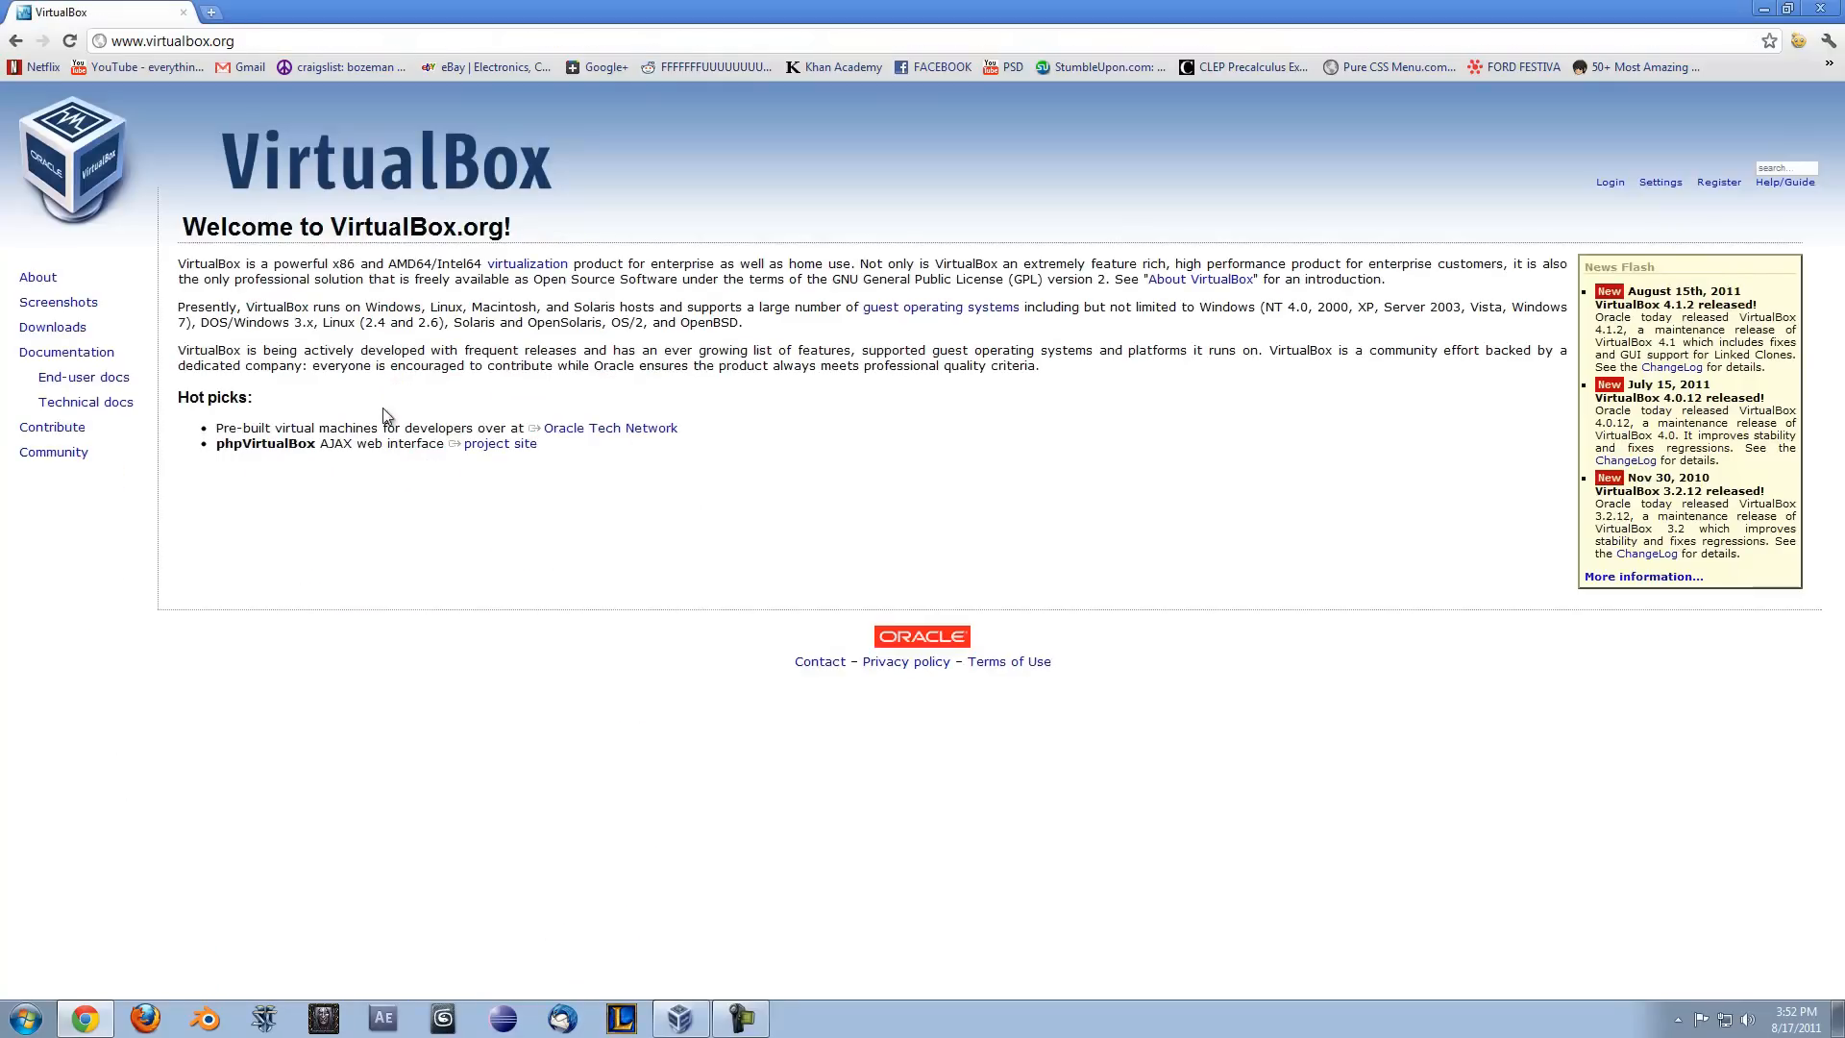
click(69, 329)
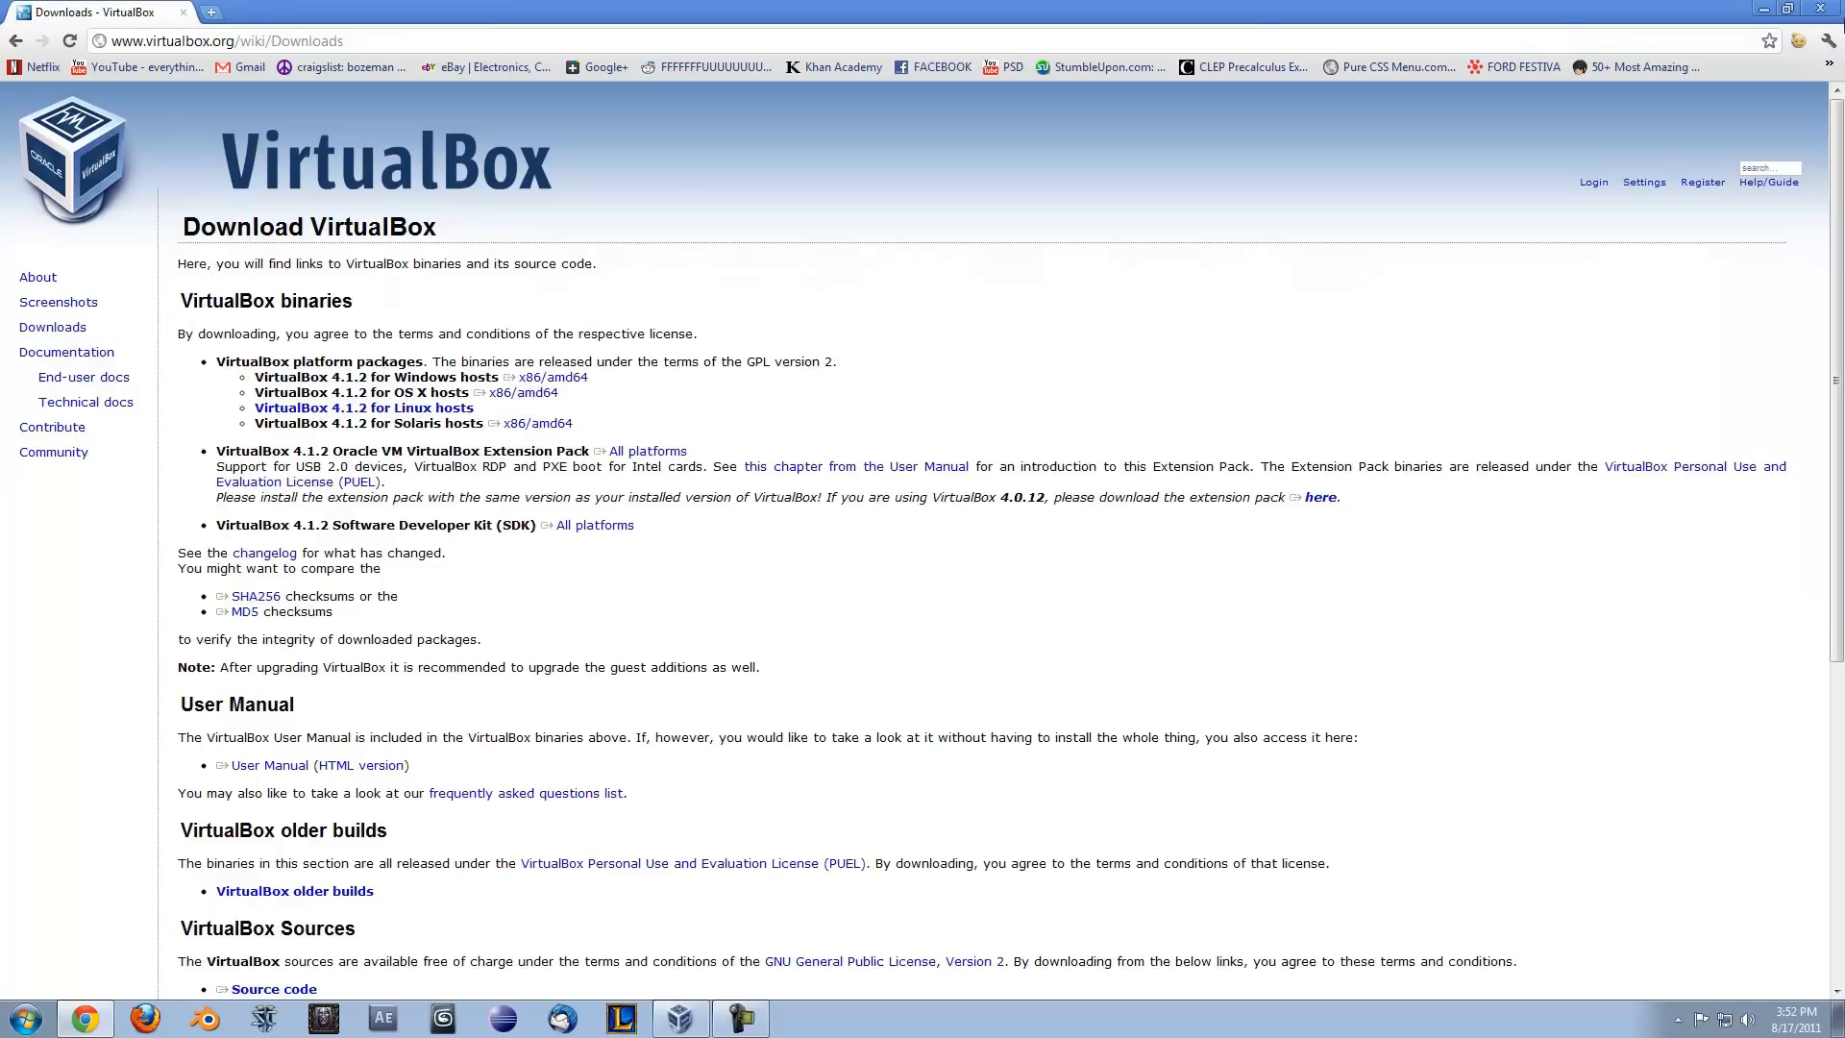
click(1820, 12)
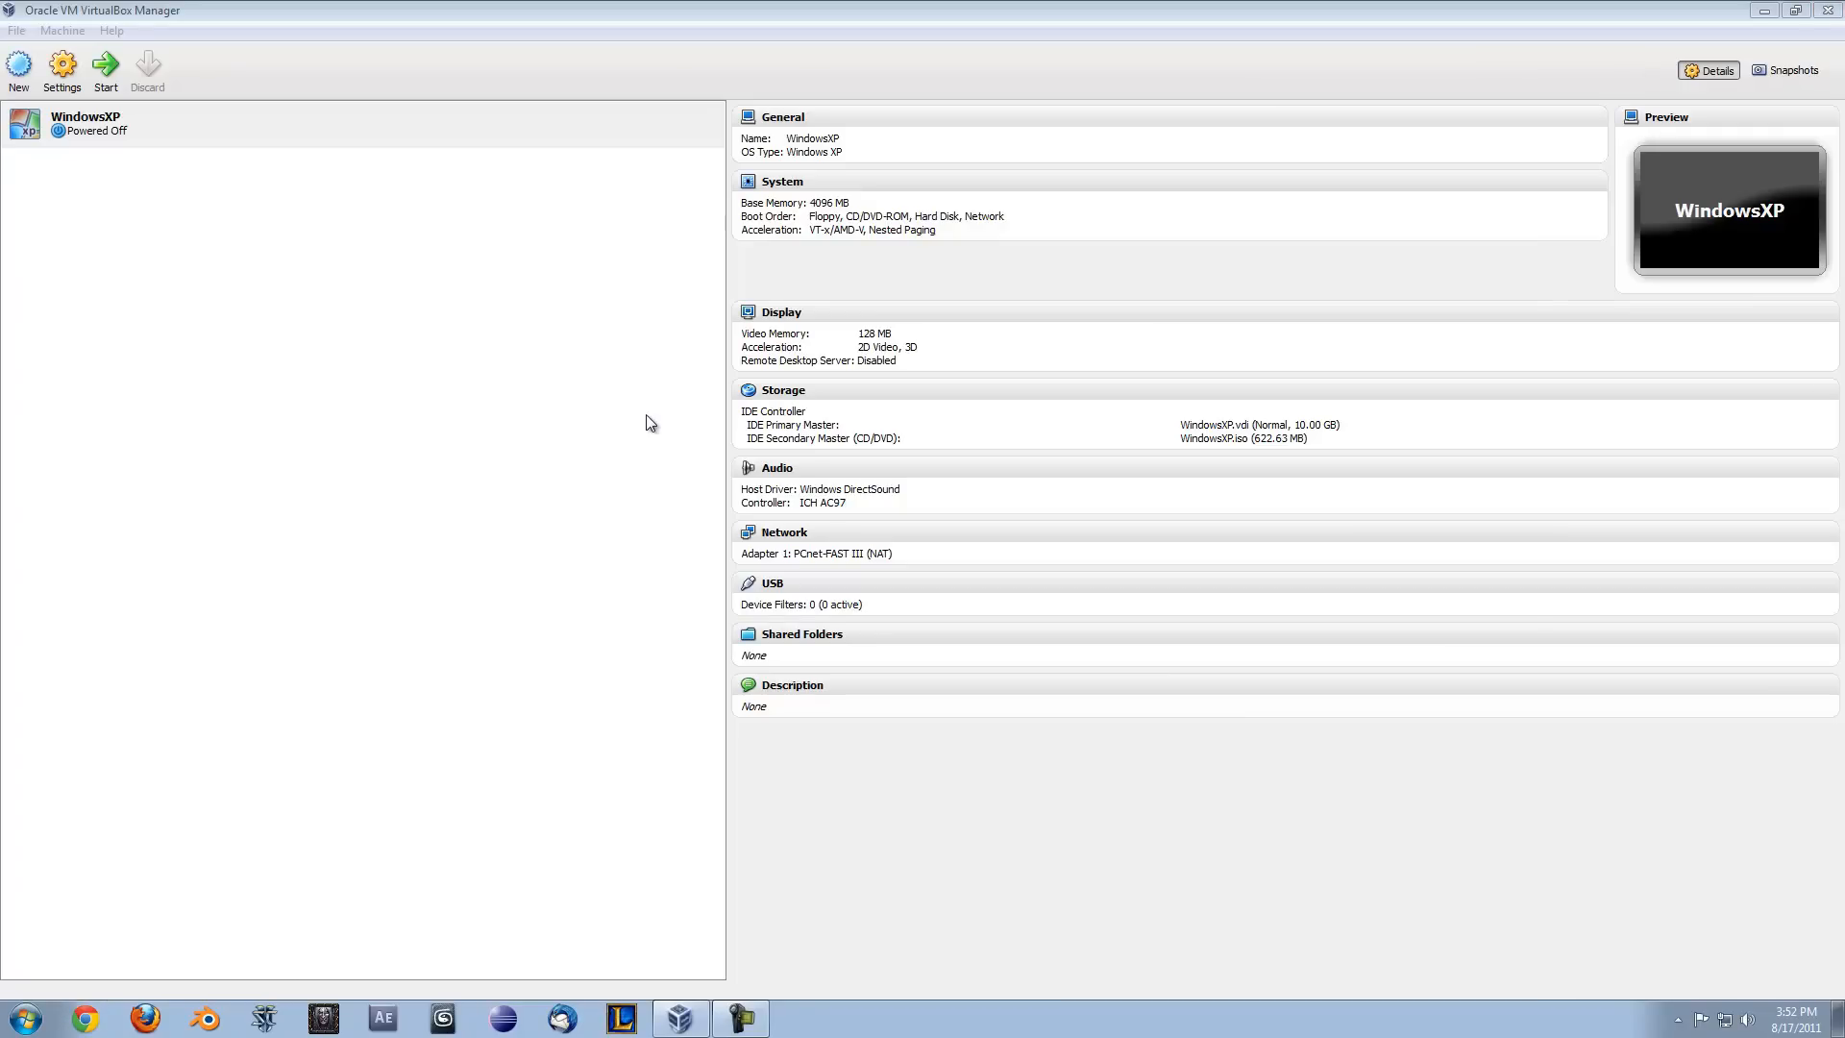
- Start a new virtual machine named WinXP with Microsoft Windows as operating system and Windows XP as version
click(255, 139)
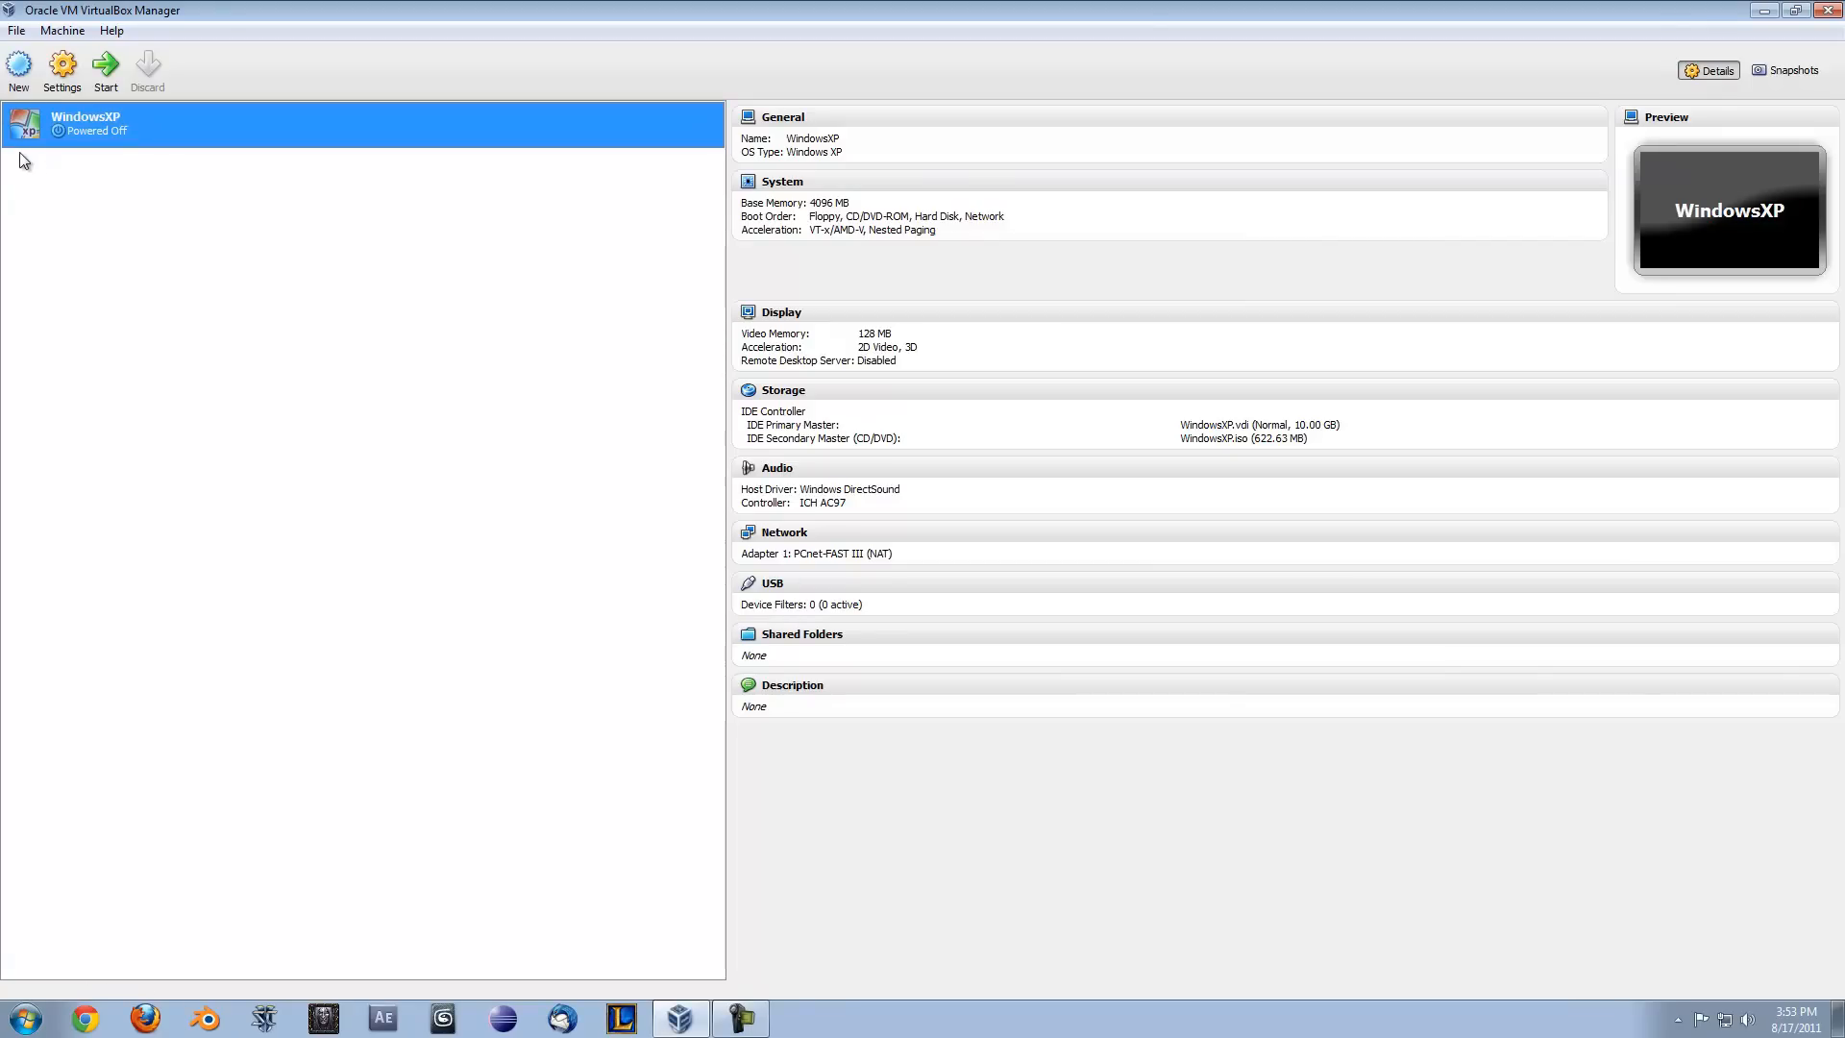
click(17, 77)
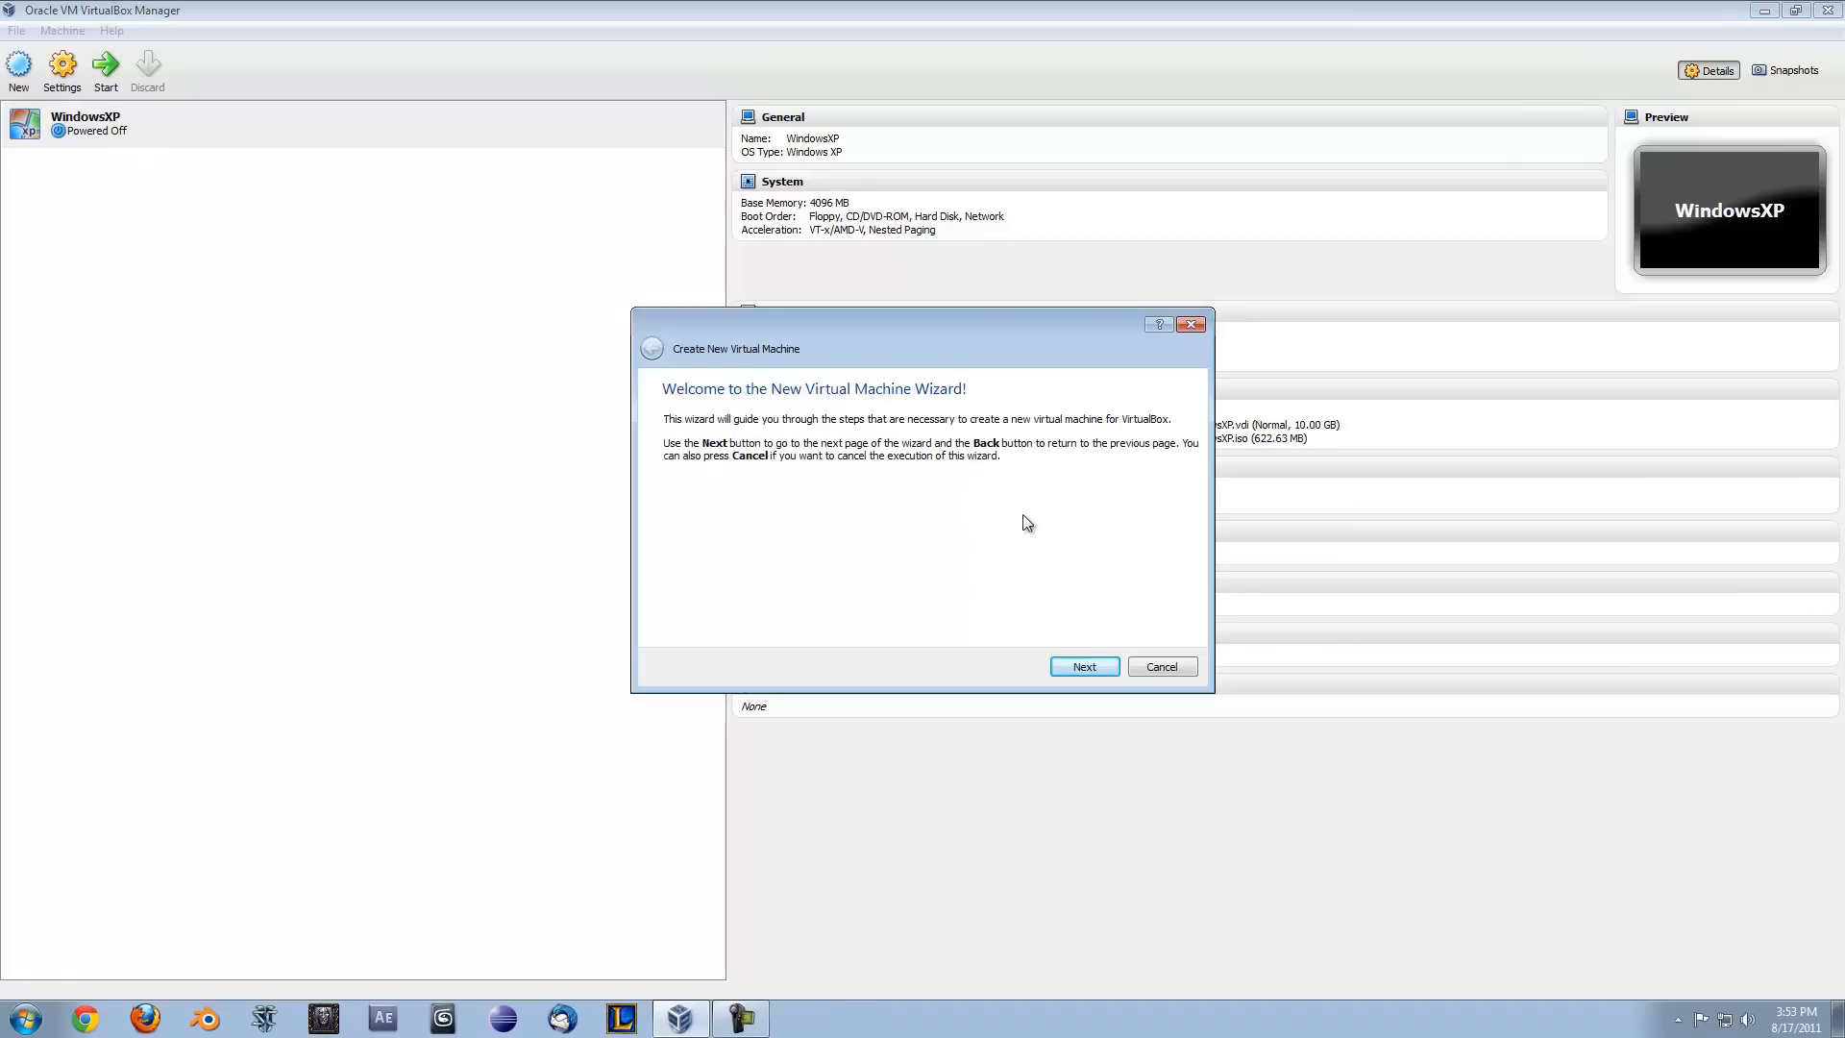
click(1084, 666)
text(WinXP)
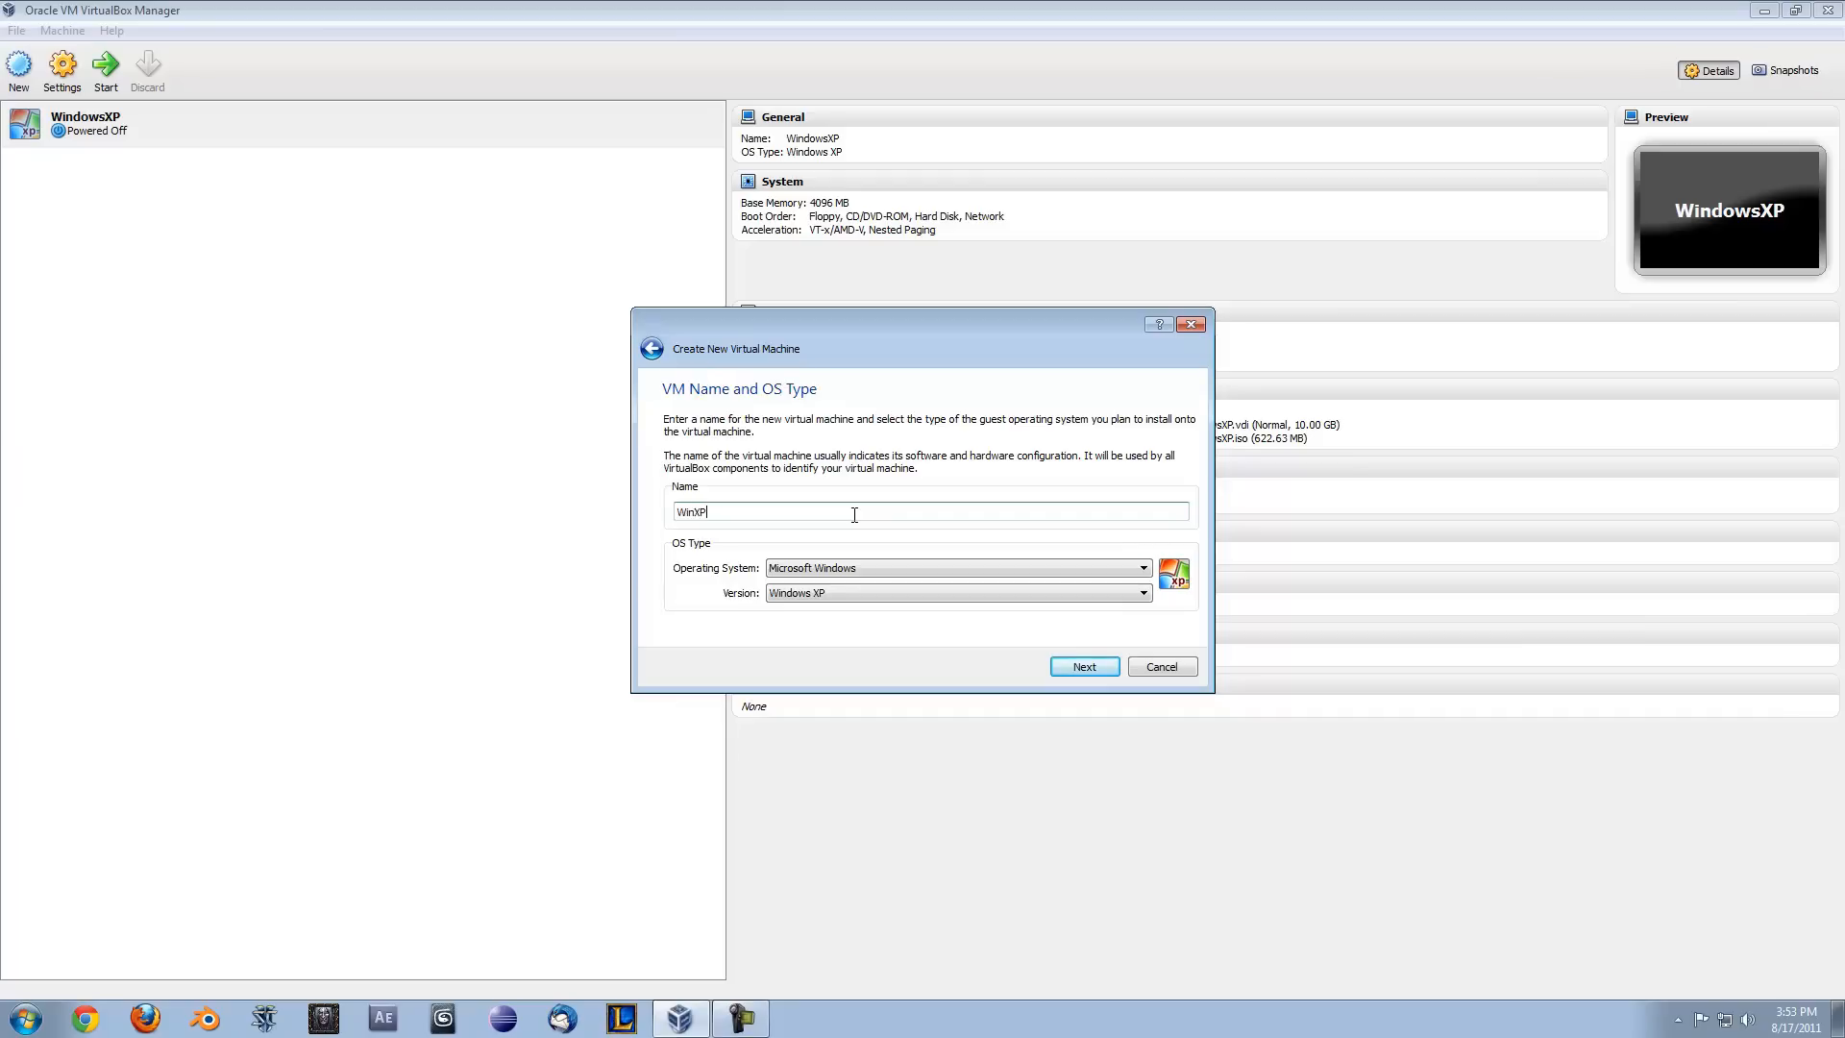
click(804, 569)
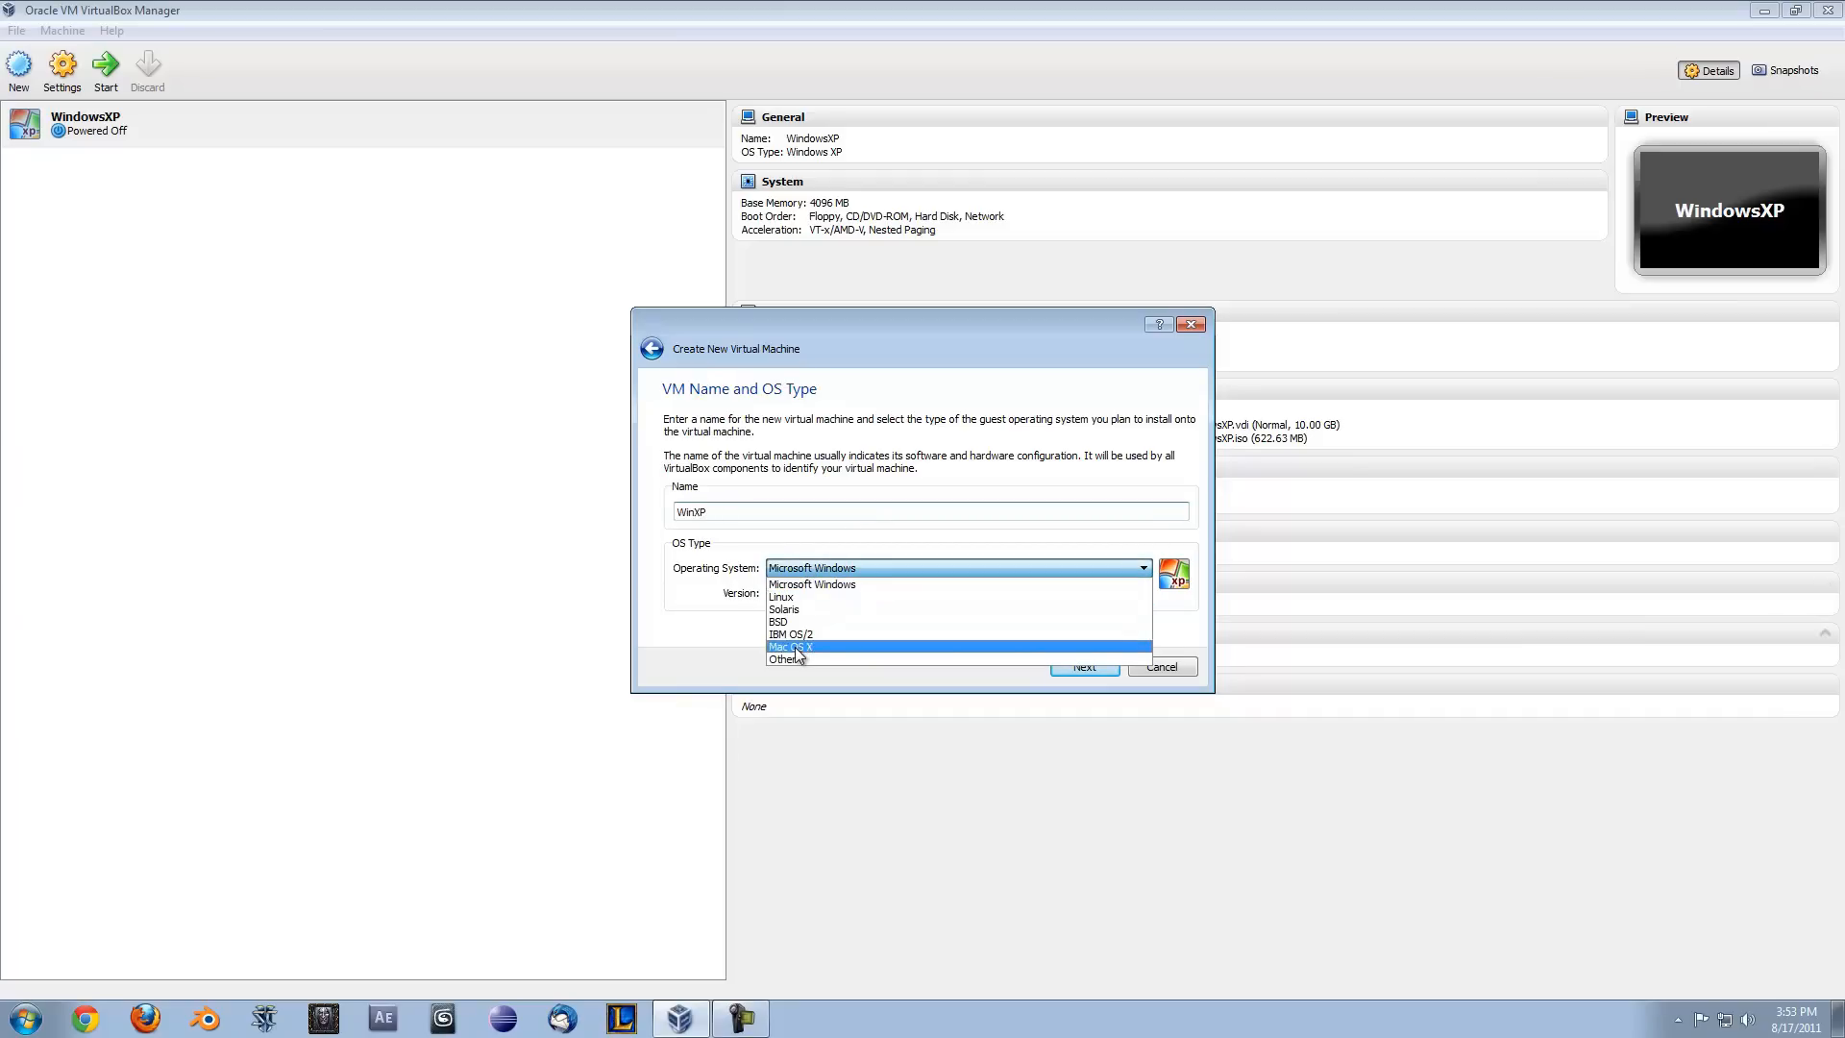
click(803, 584)
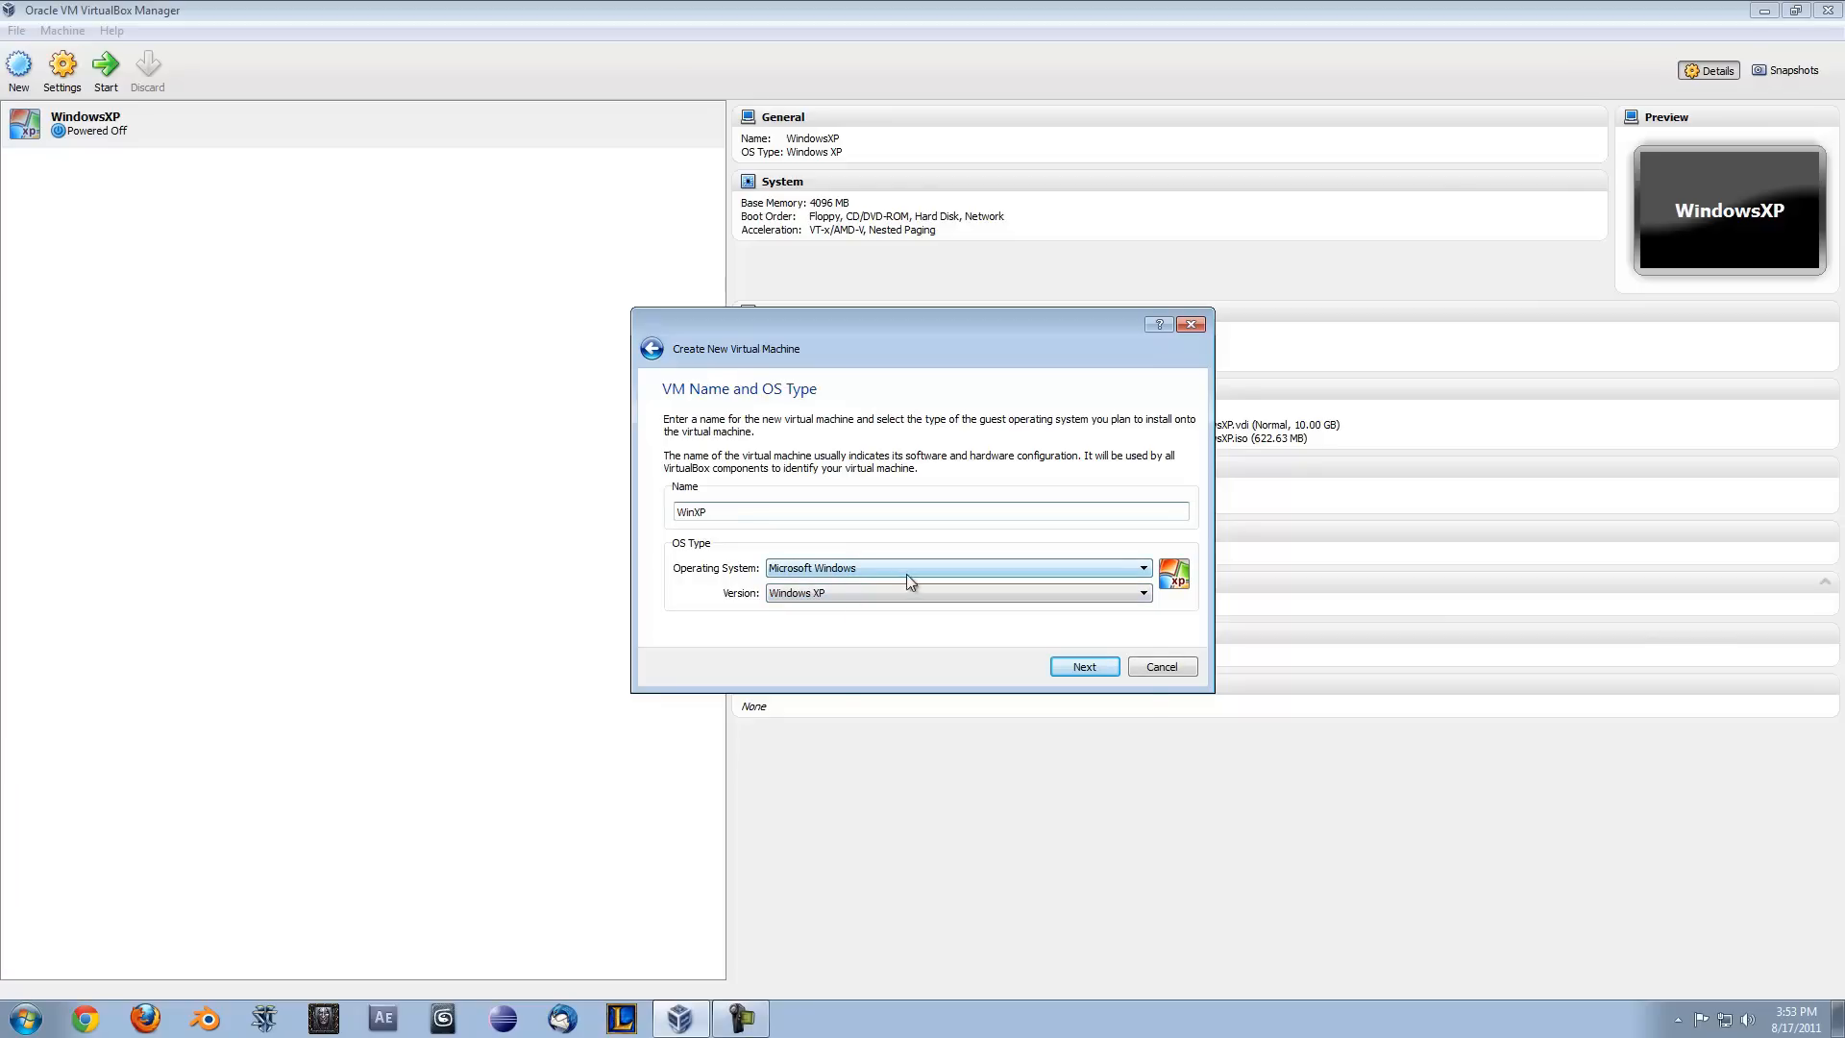
click(844, 594)
click(844, 596)
click(1084, 665)
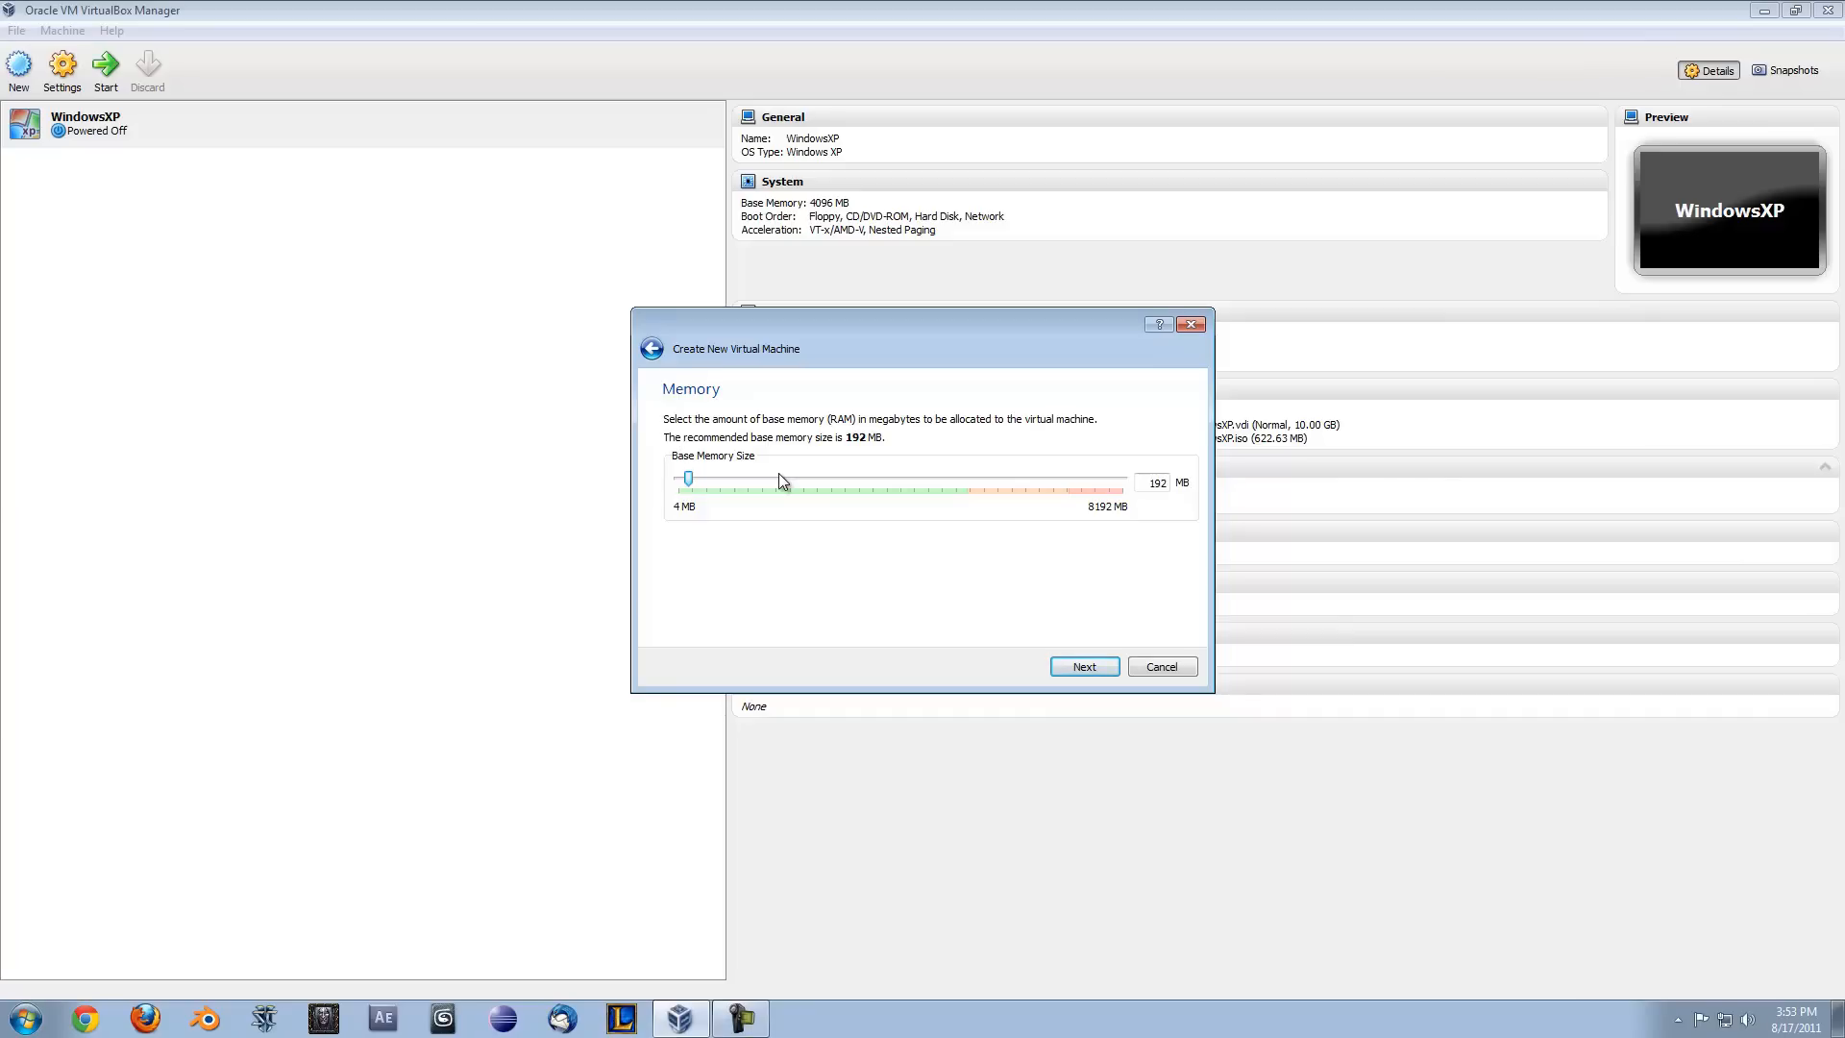
- Allocate 4096 MB of base memory to the machine and have a new hard disk created as its start-up disk
drag(688, 482, 899, 490)
click(1084, 667)
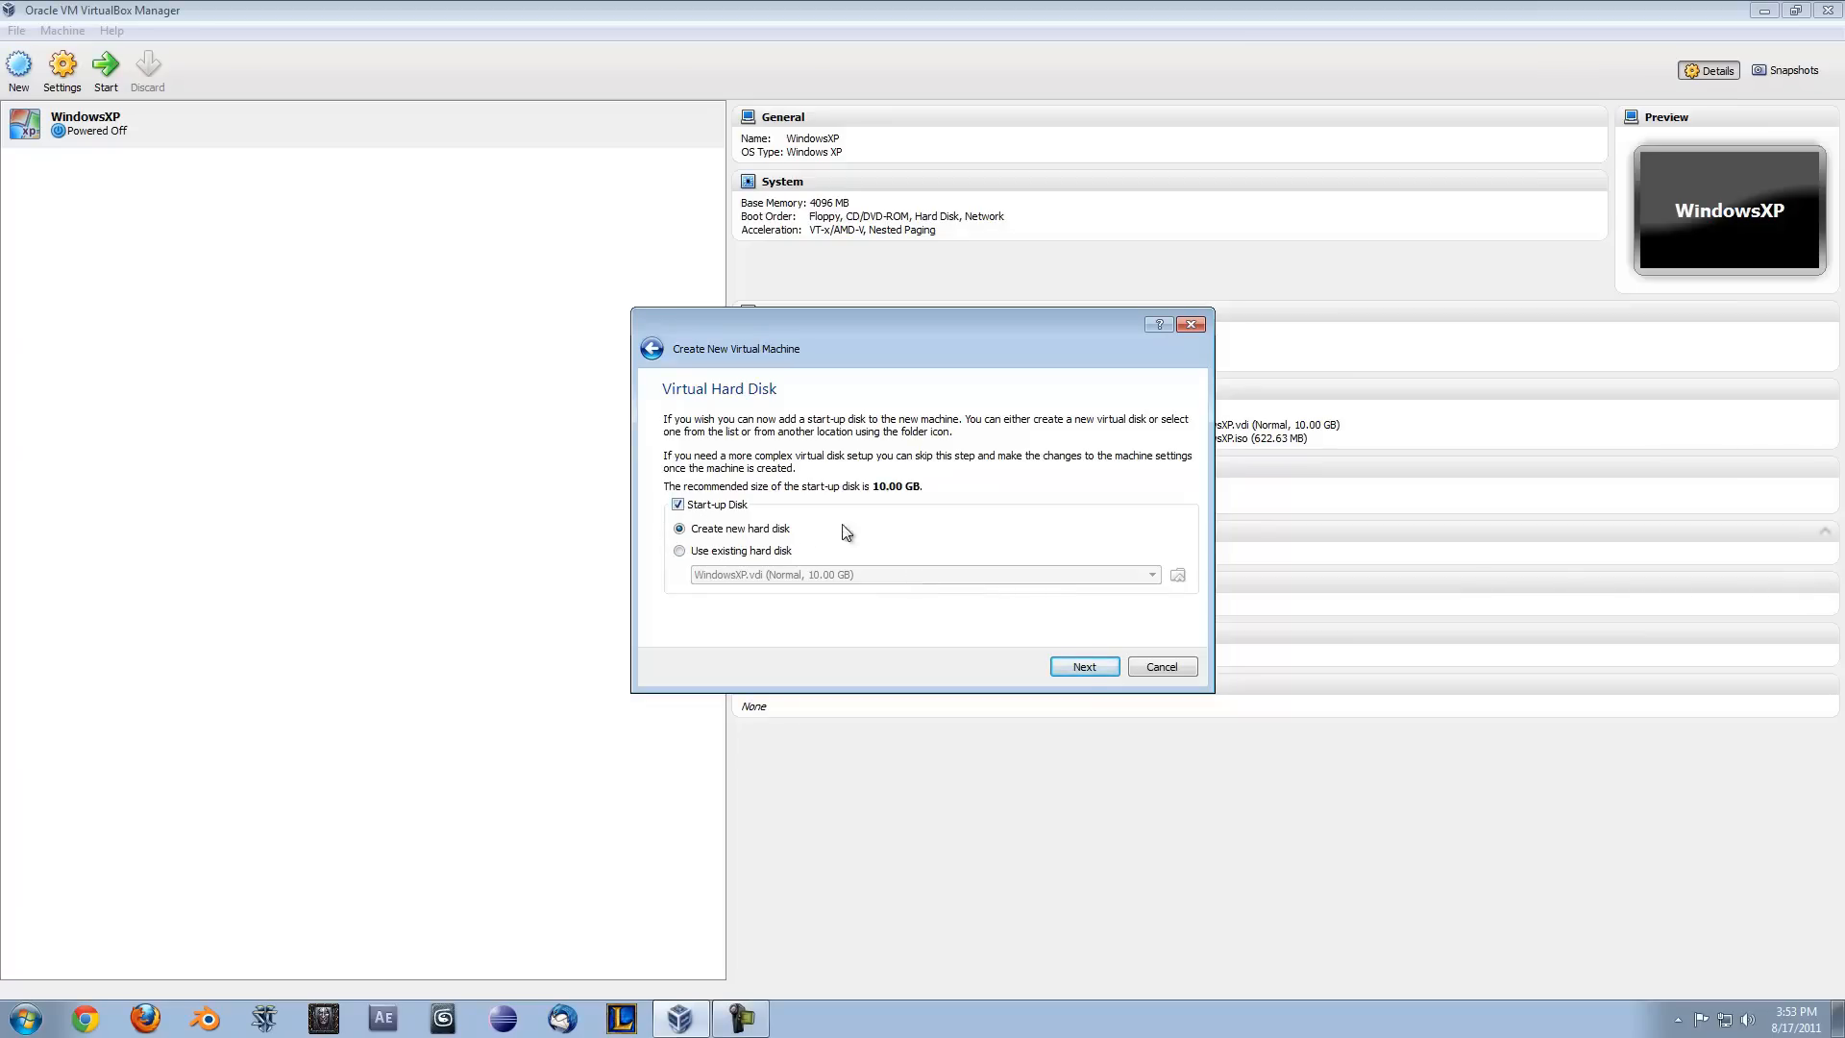
click(1081, 666)
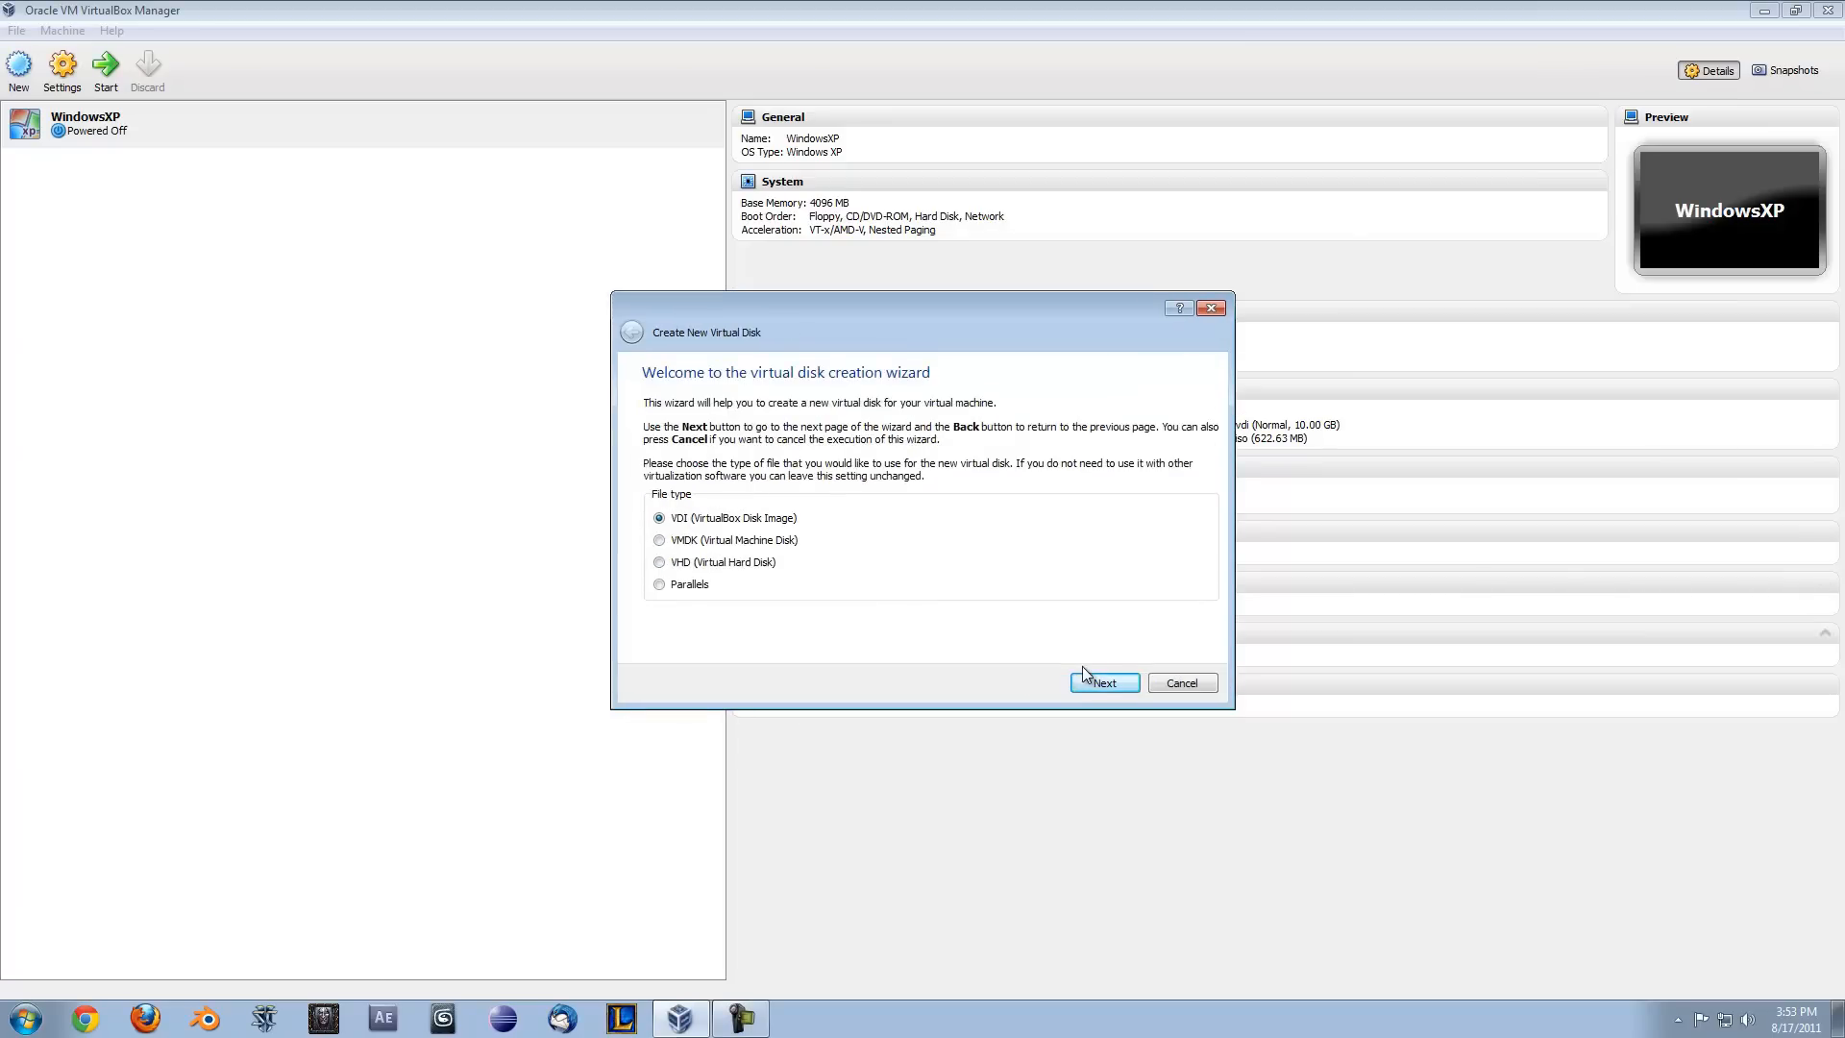
- Use the VDI (VirtualBox Disk Image) file type with fixed size storage for the new virtual disk
click(1083, 683)
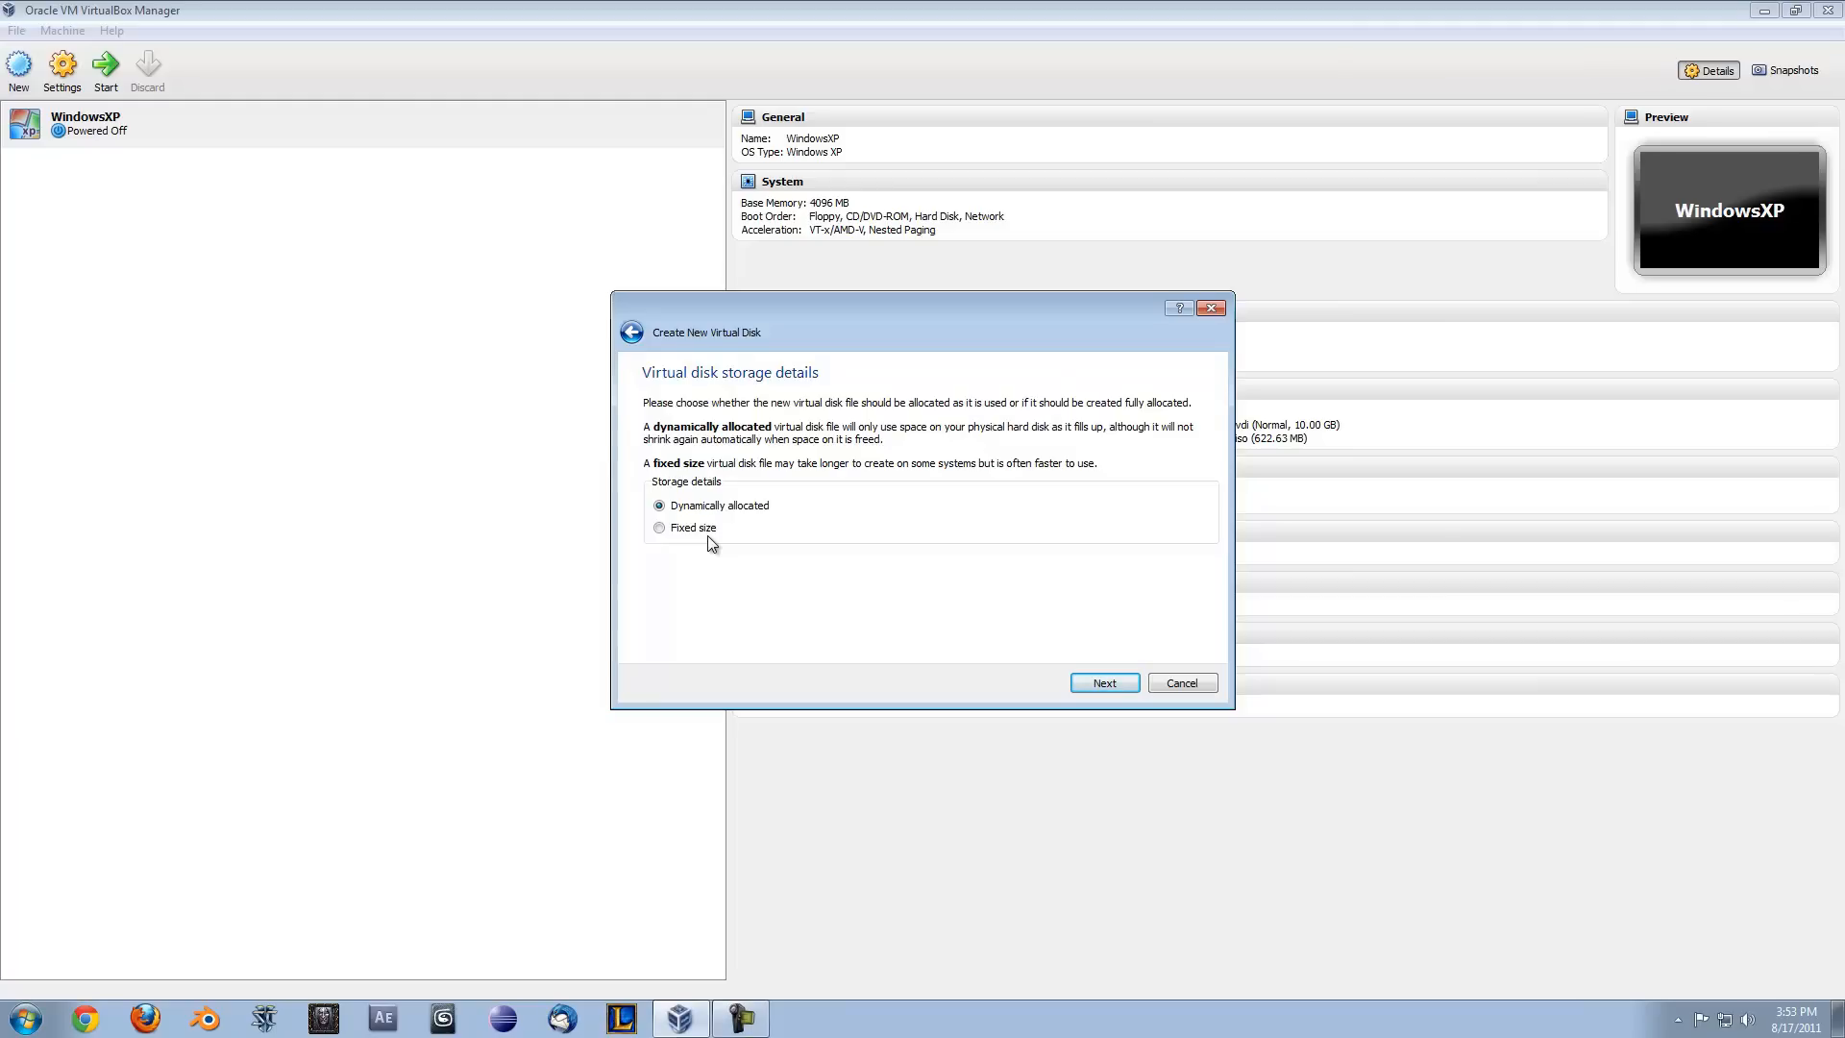
click(707, 530)
click(1091, 685)
- Try to set the size of the WinXP virtual disk to 30.00
drag(935, 547, 939, 547)
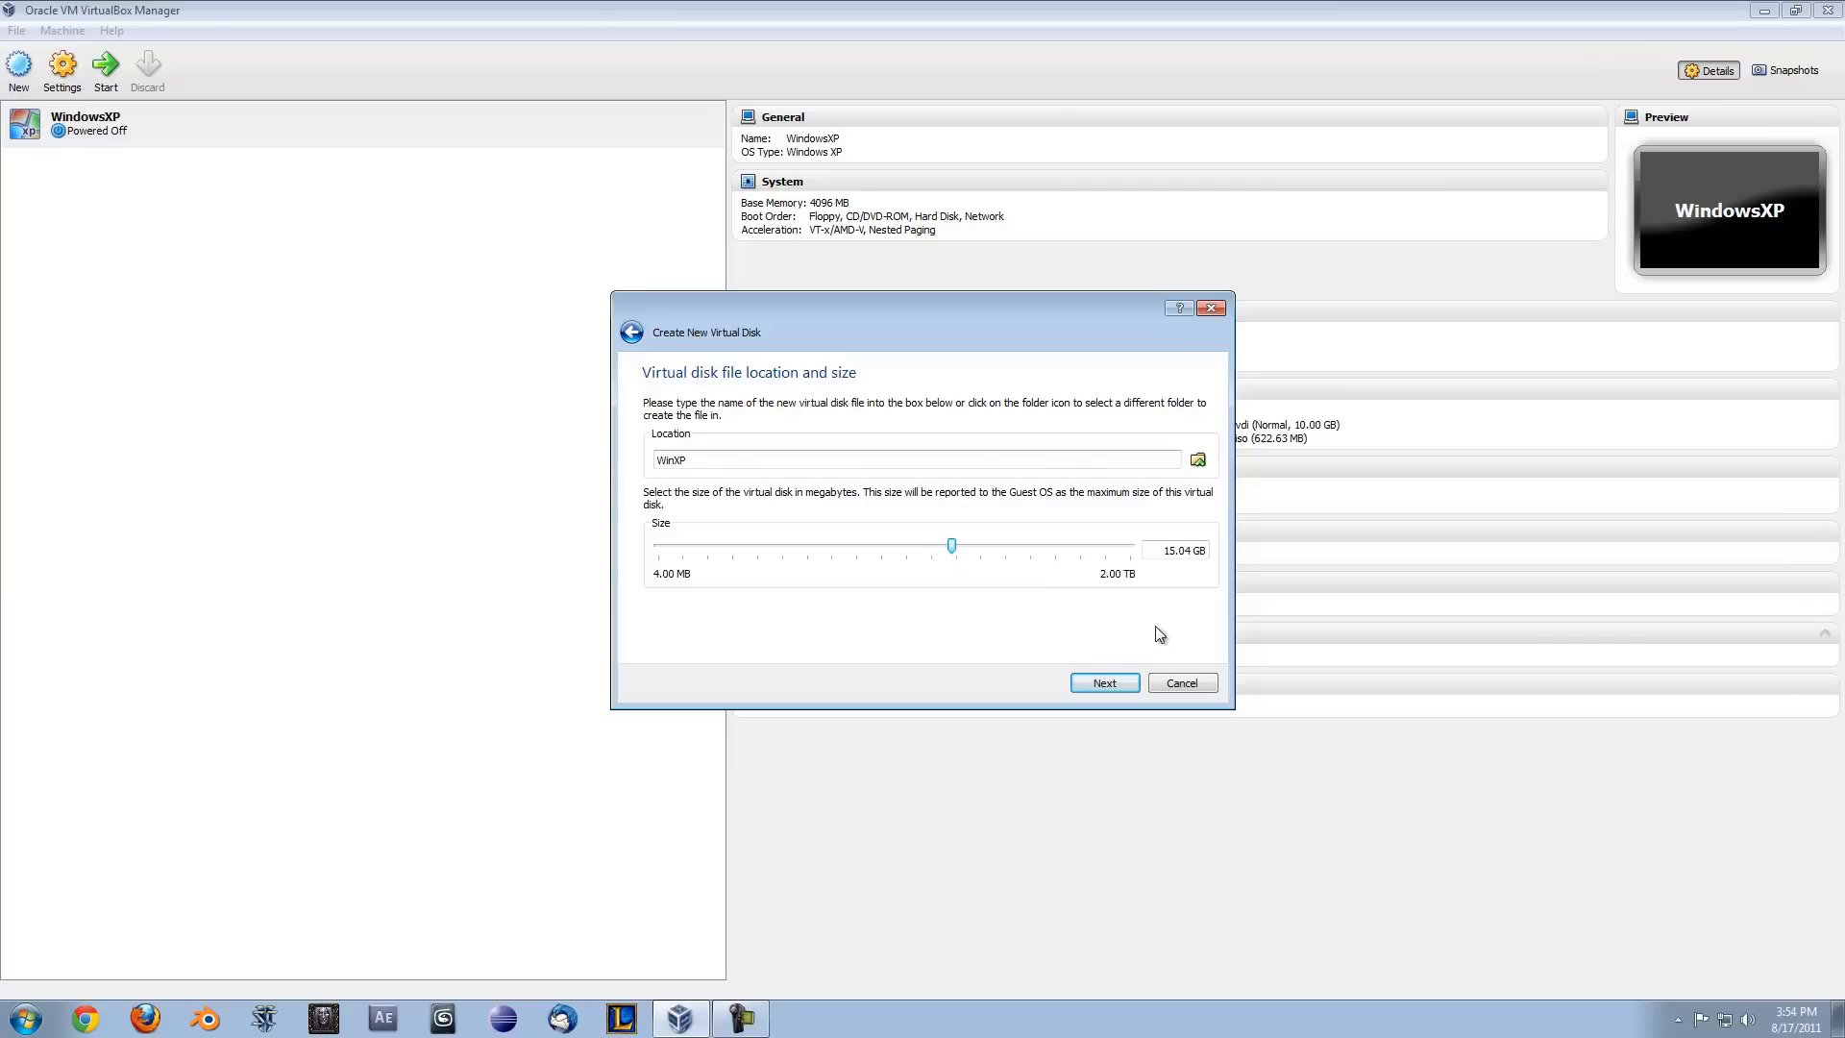
drag(976, 545, 983, 545)
drag(1152, 550, 1287, 550)
text(30.00)
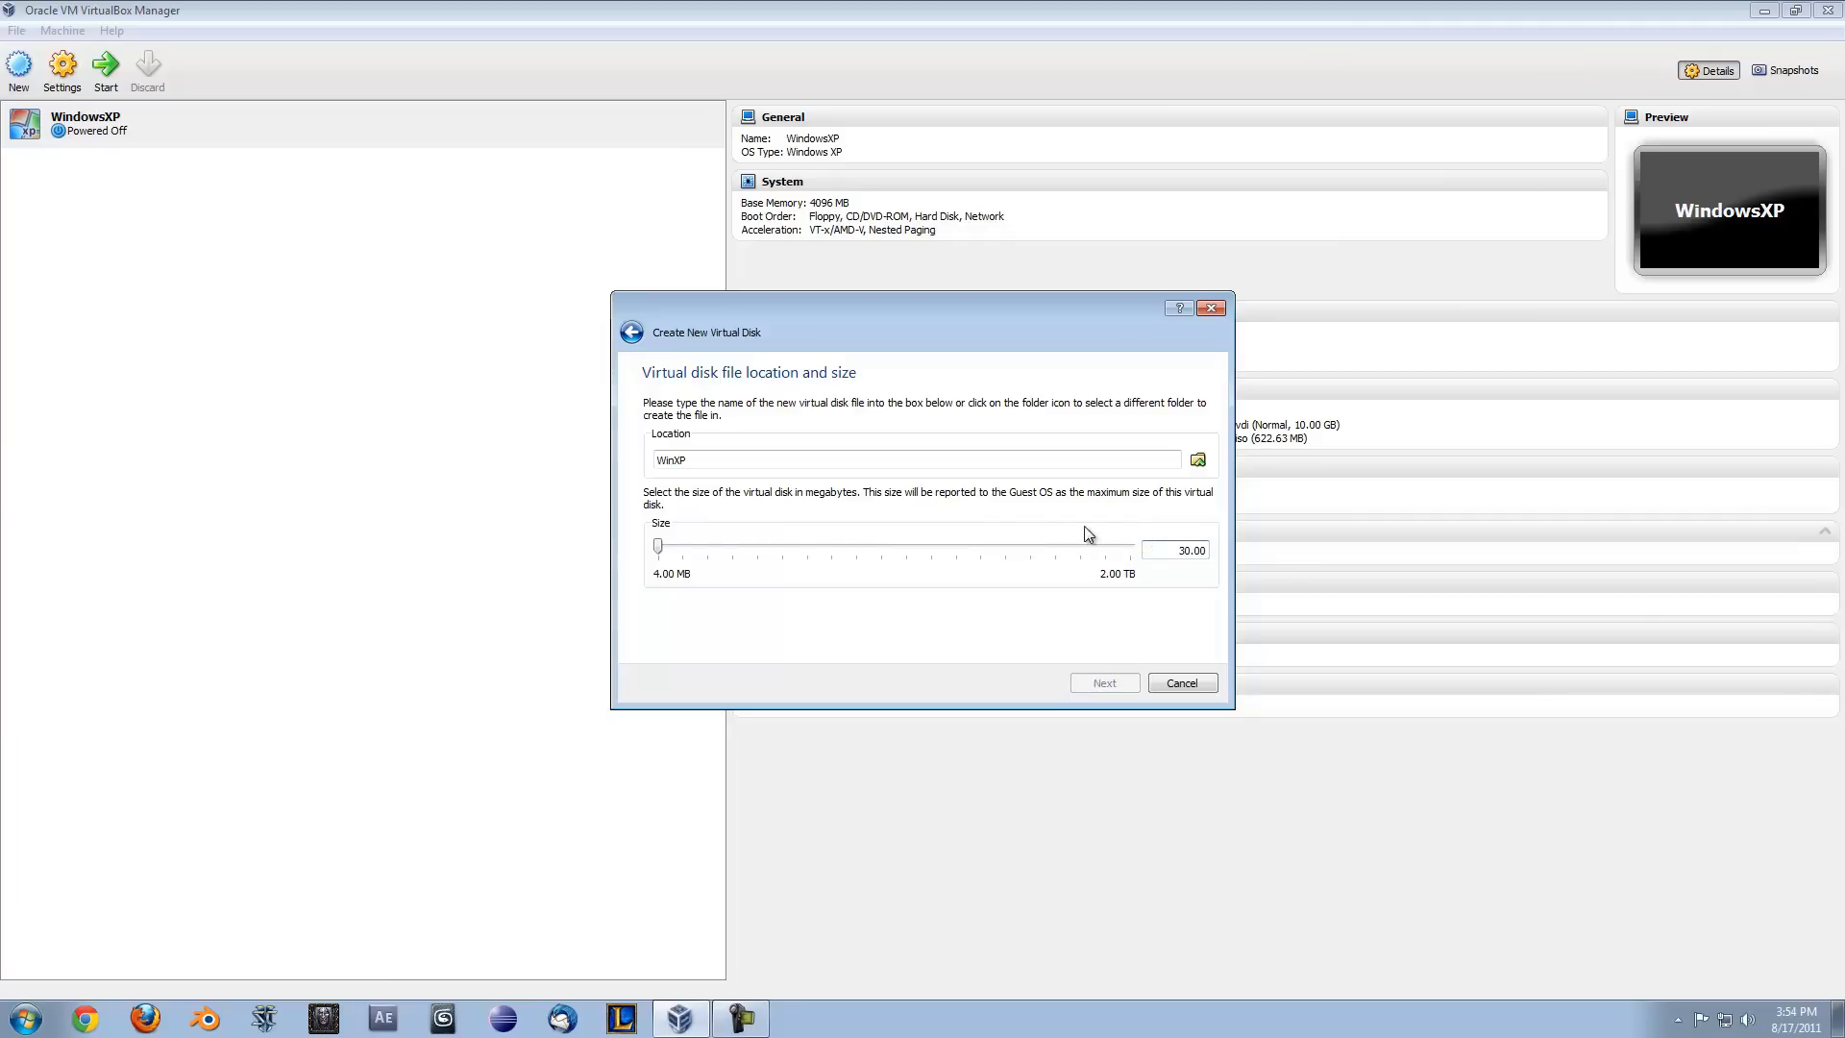
key(shift+Tab)
key(shift+Tab)
- Set the virtual disk size to about 30.79 GB and create both the disk and the WinXP machine
drag(659, 545, 980, 546)
click(1085, 683)
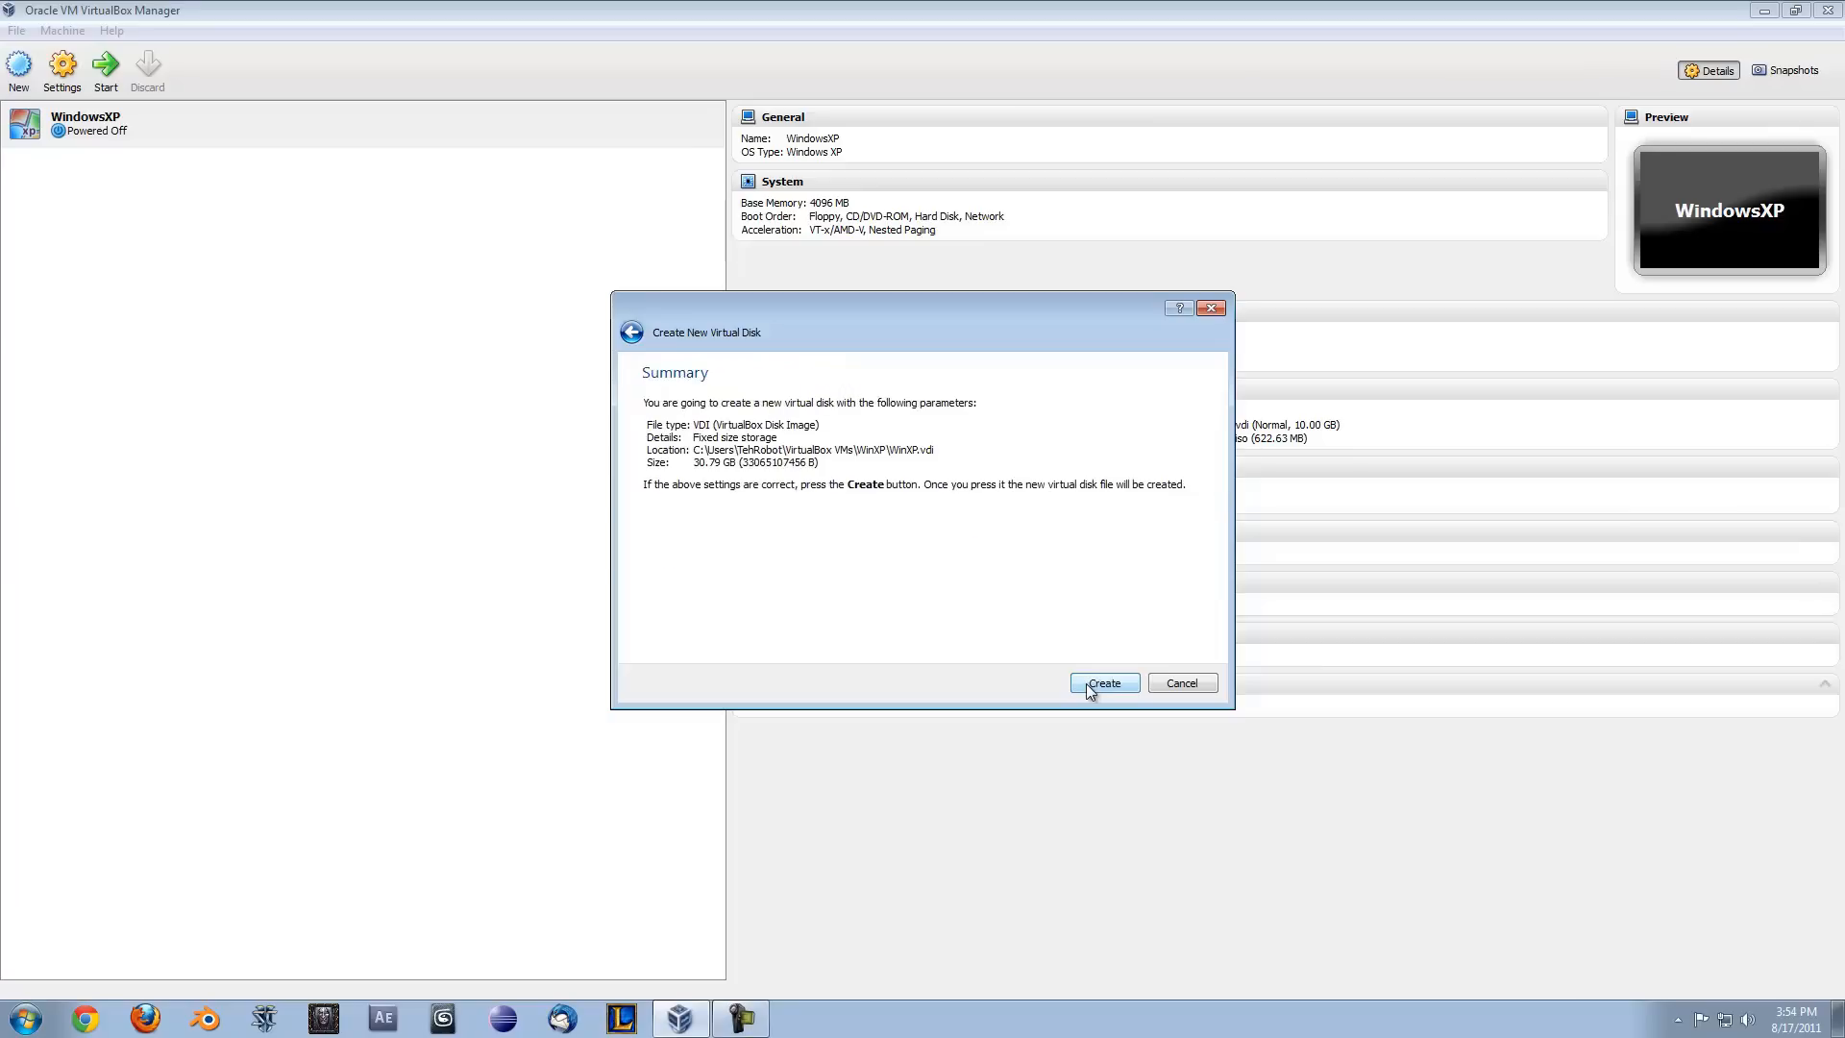
click(1089, 685)
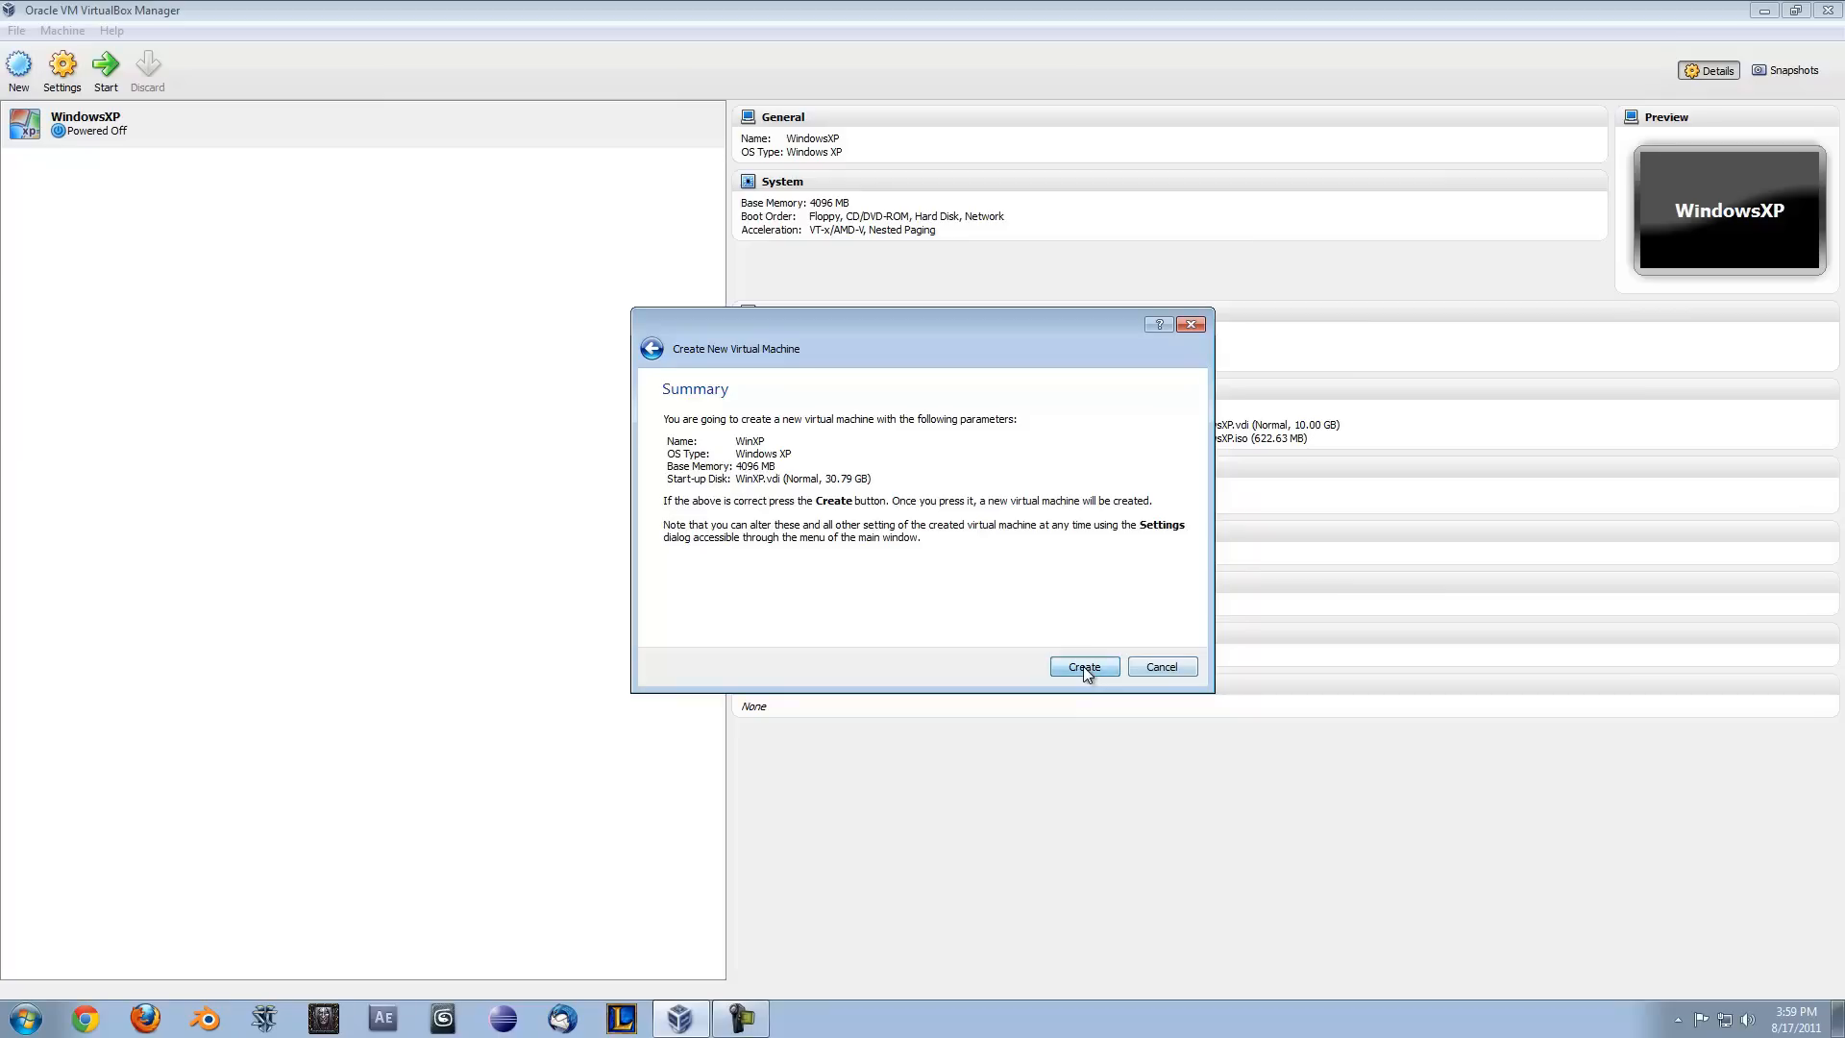
click(1081, 665)
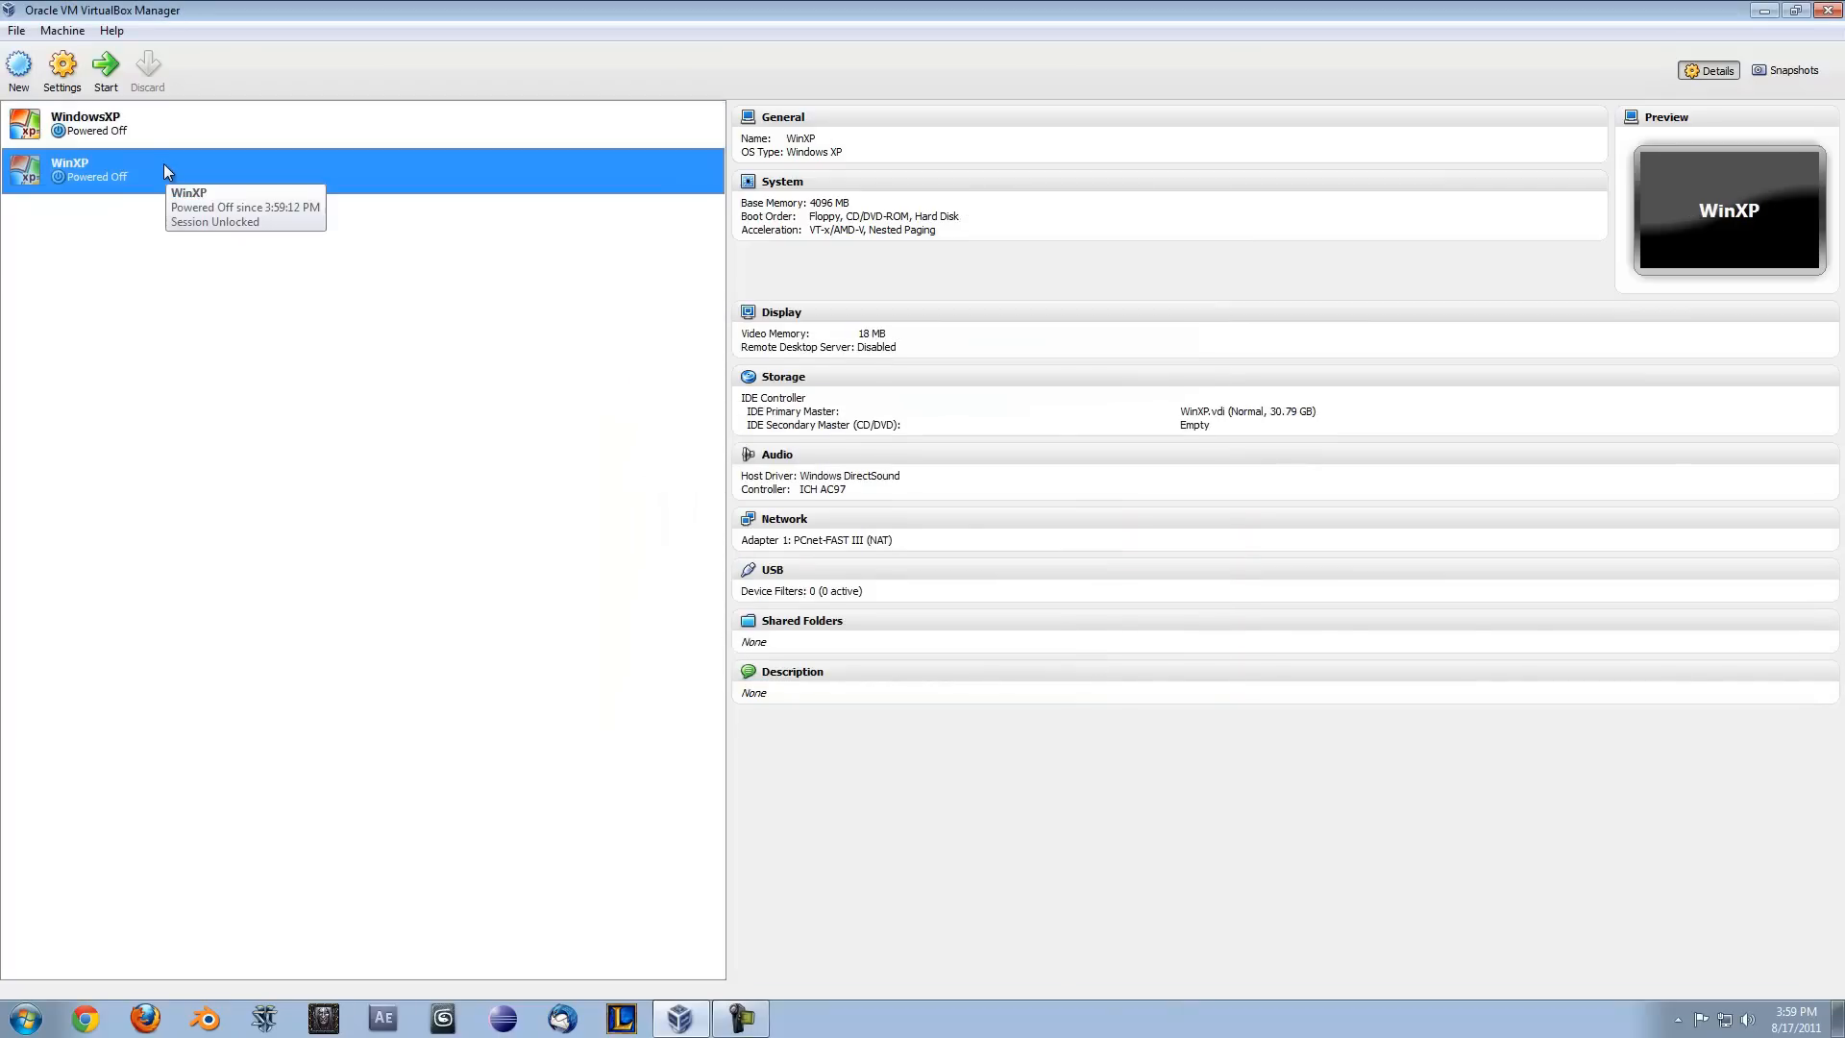
- Enable Network in the WinXP machine's boot order and review its processor and acceleration settings
click(61, 77)
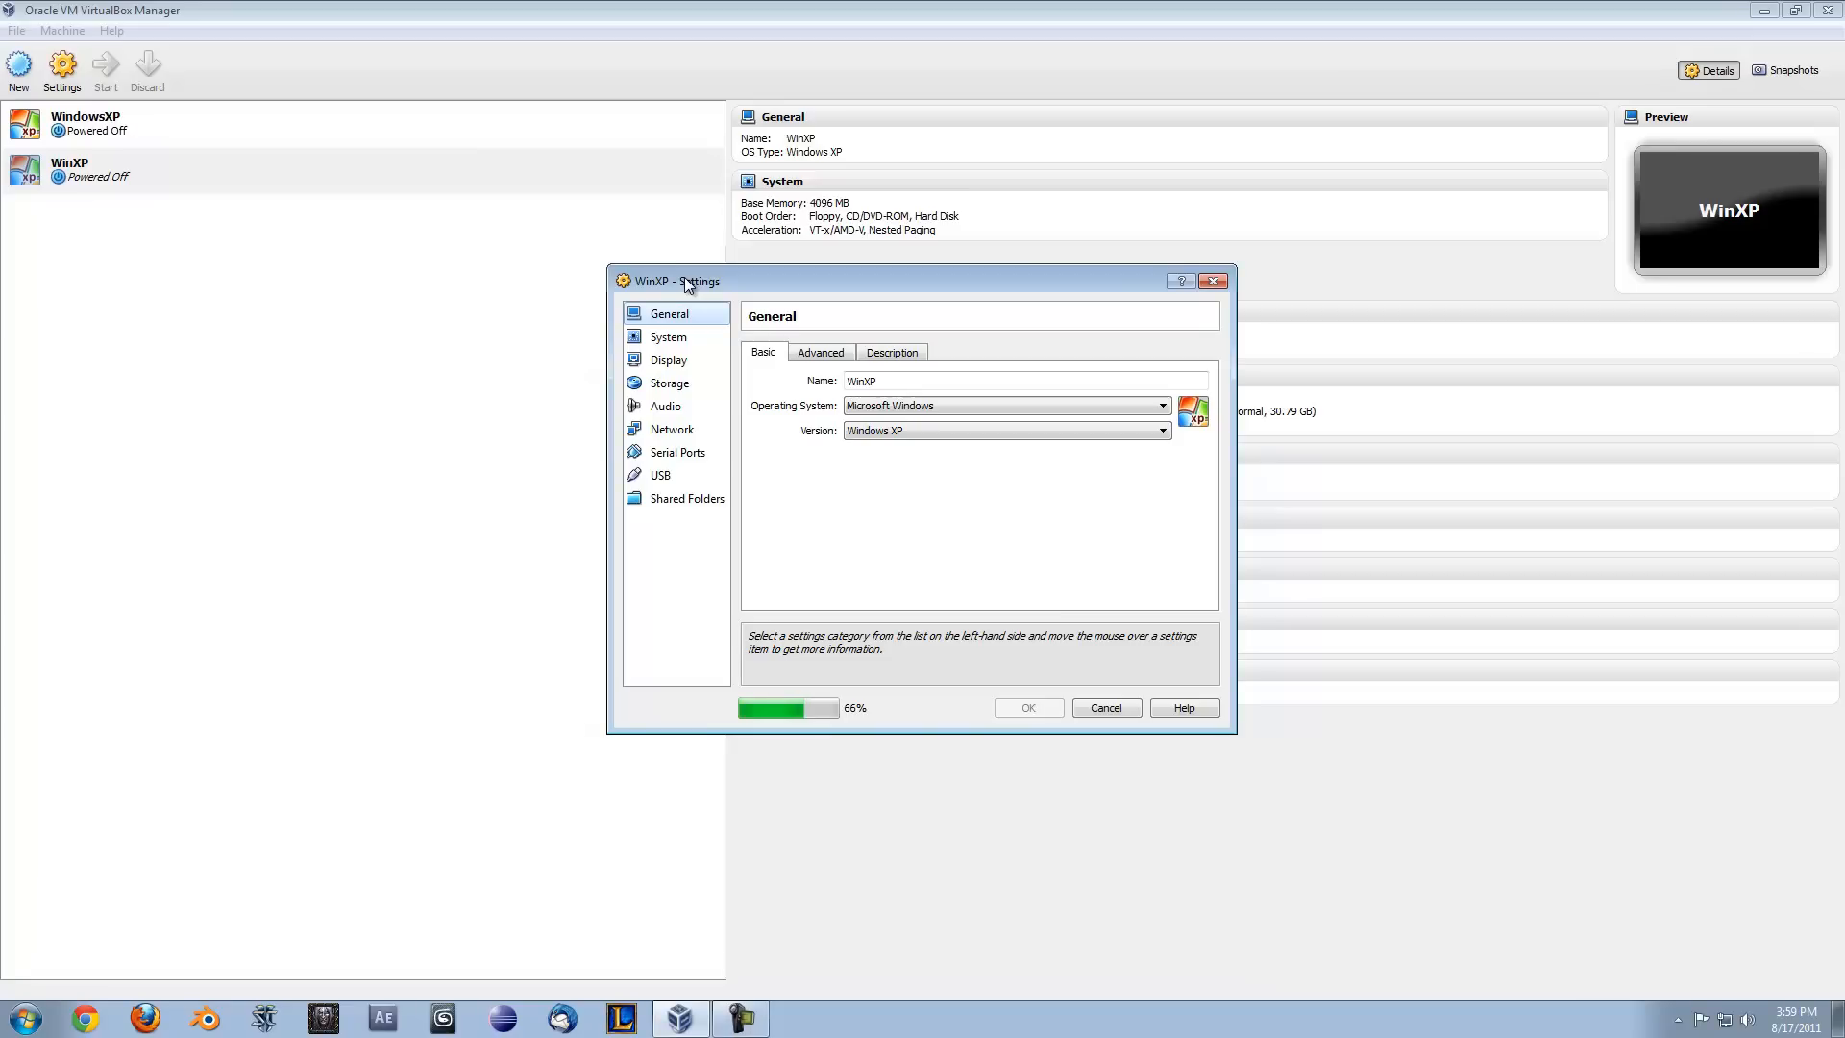
click(673, 342)
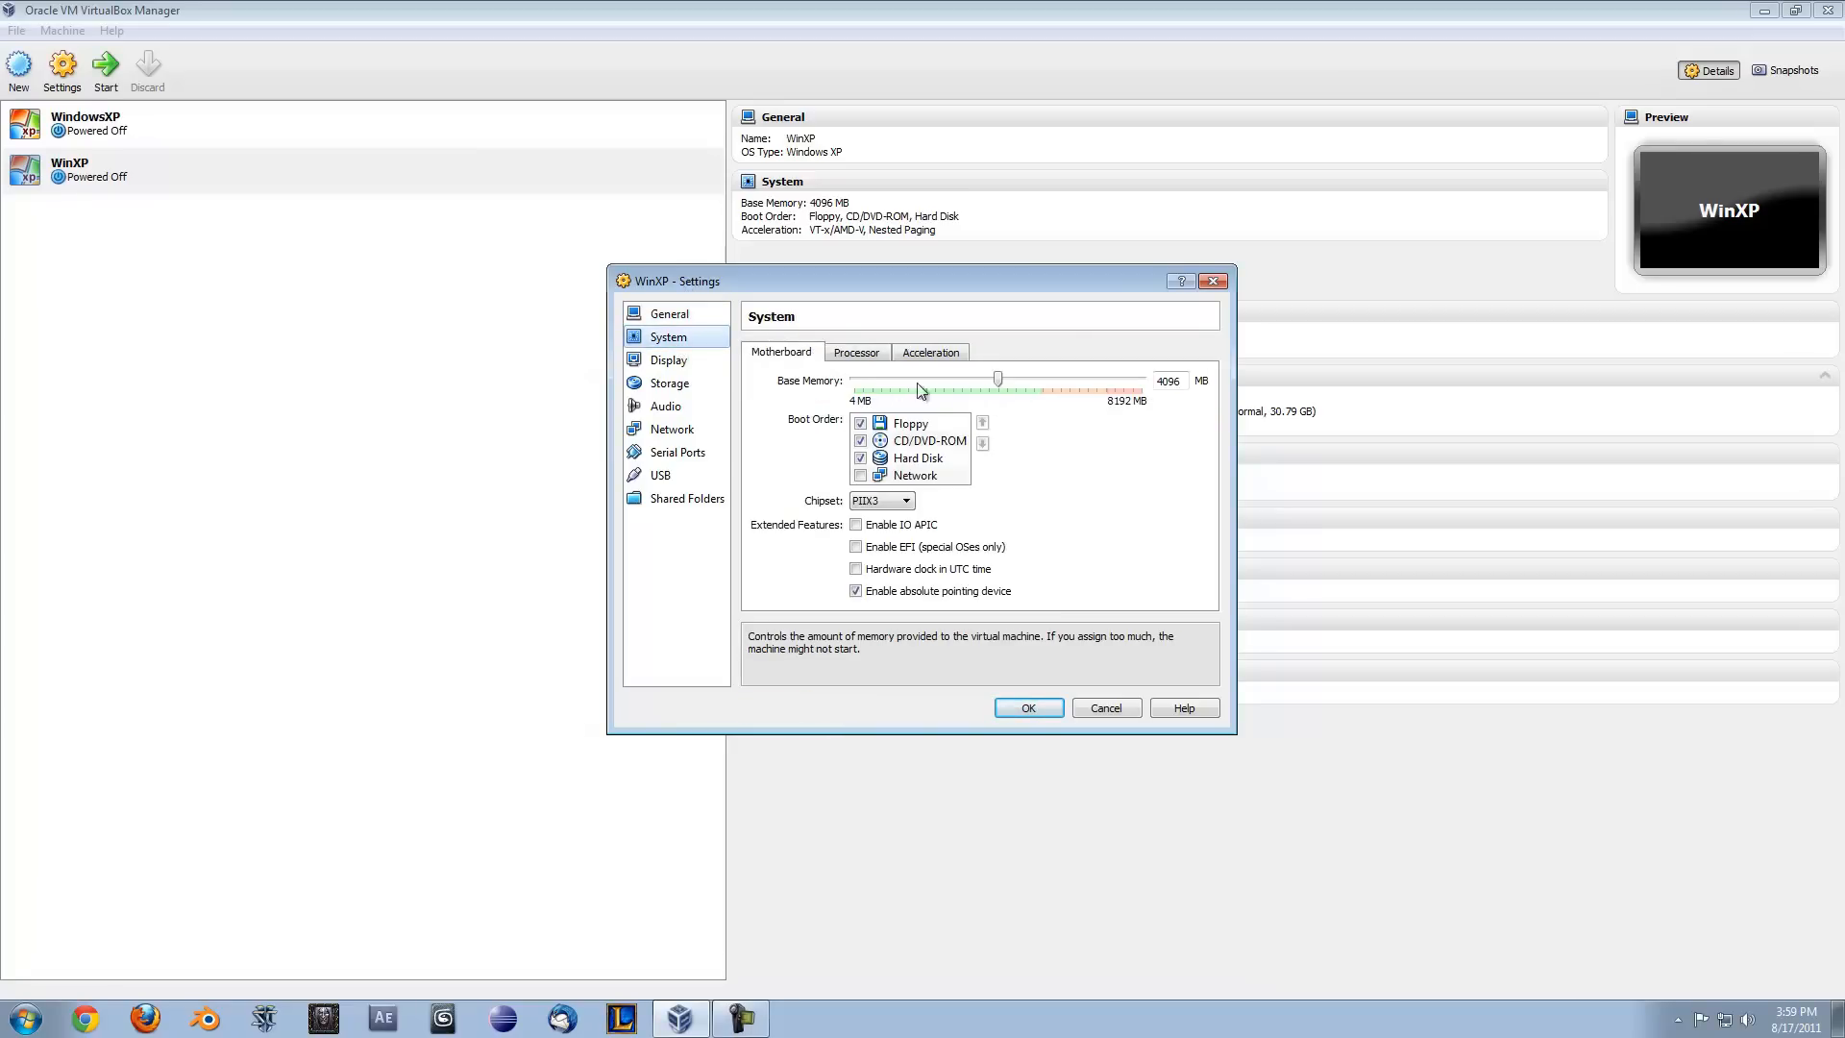
click(862, 473)
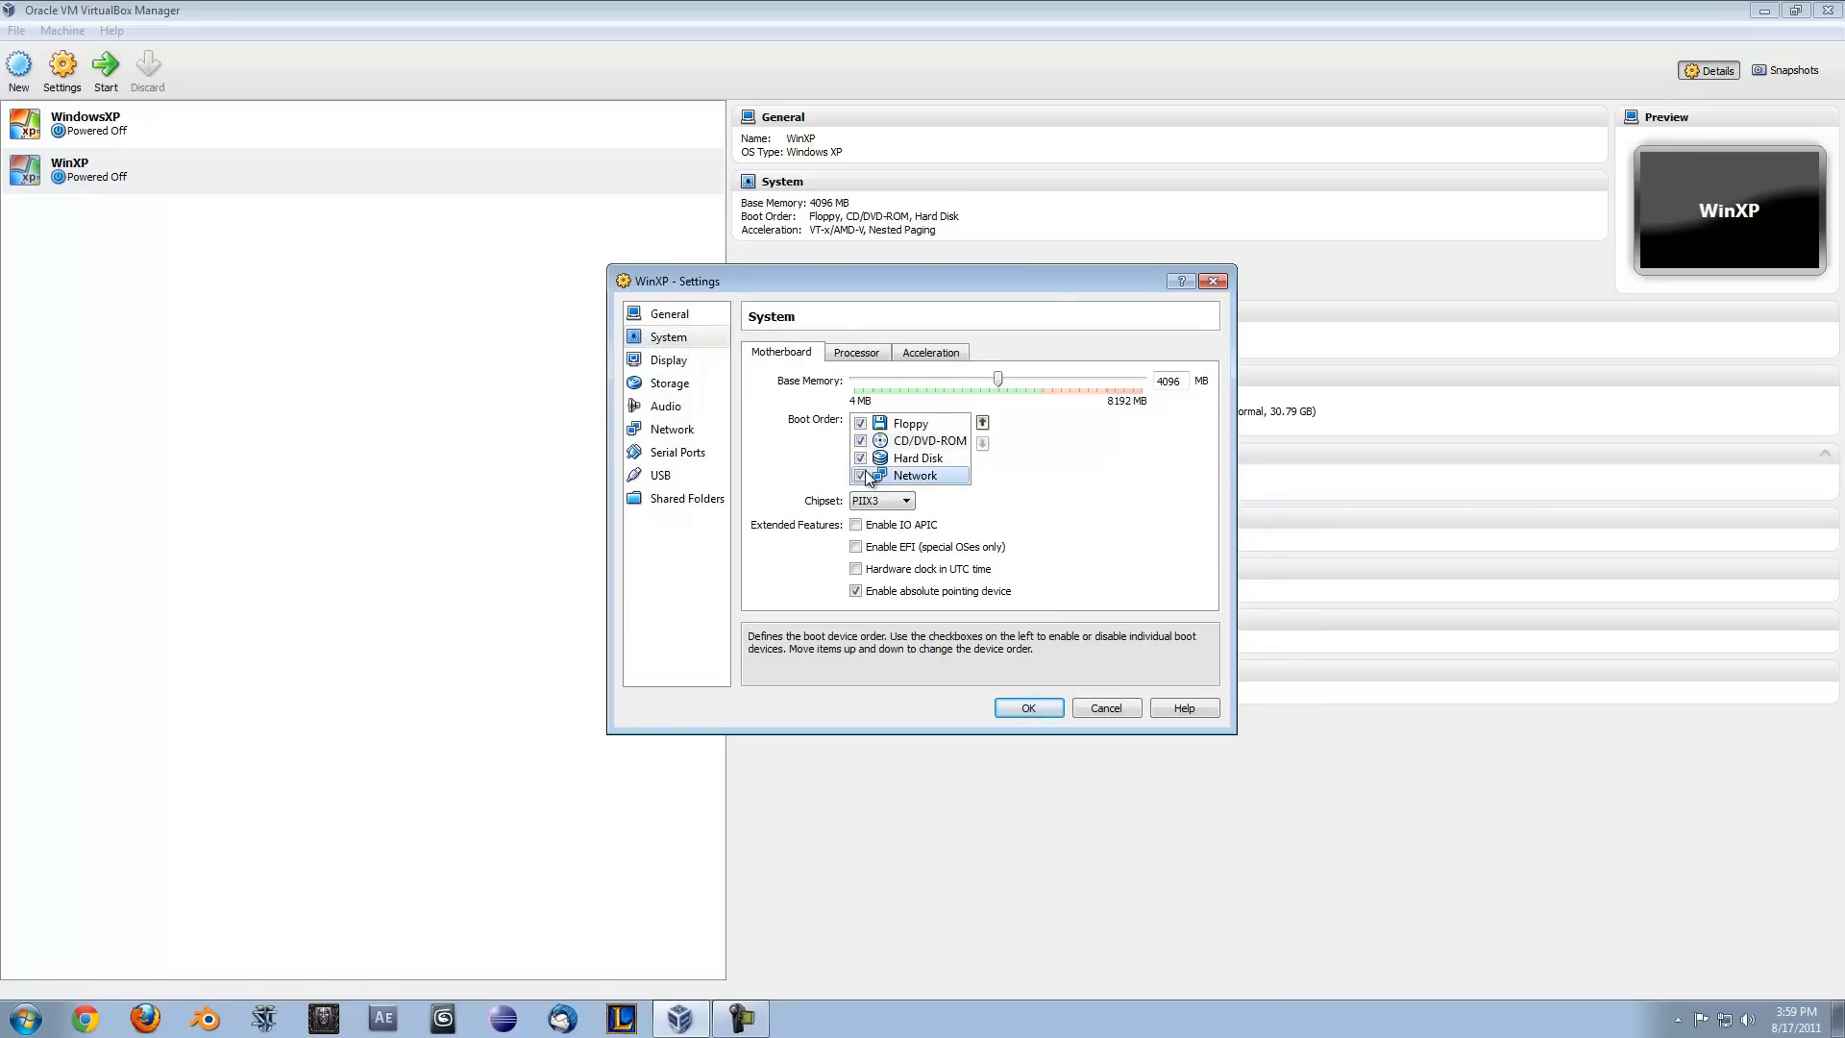
click(863, 354)
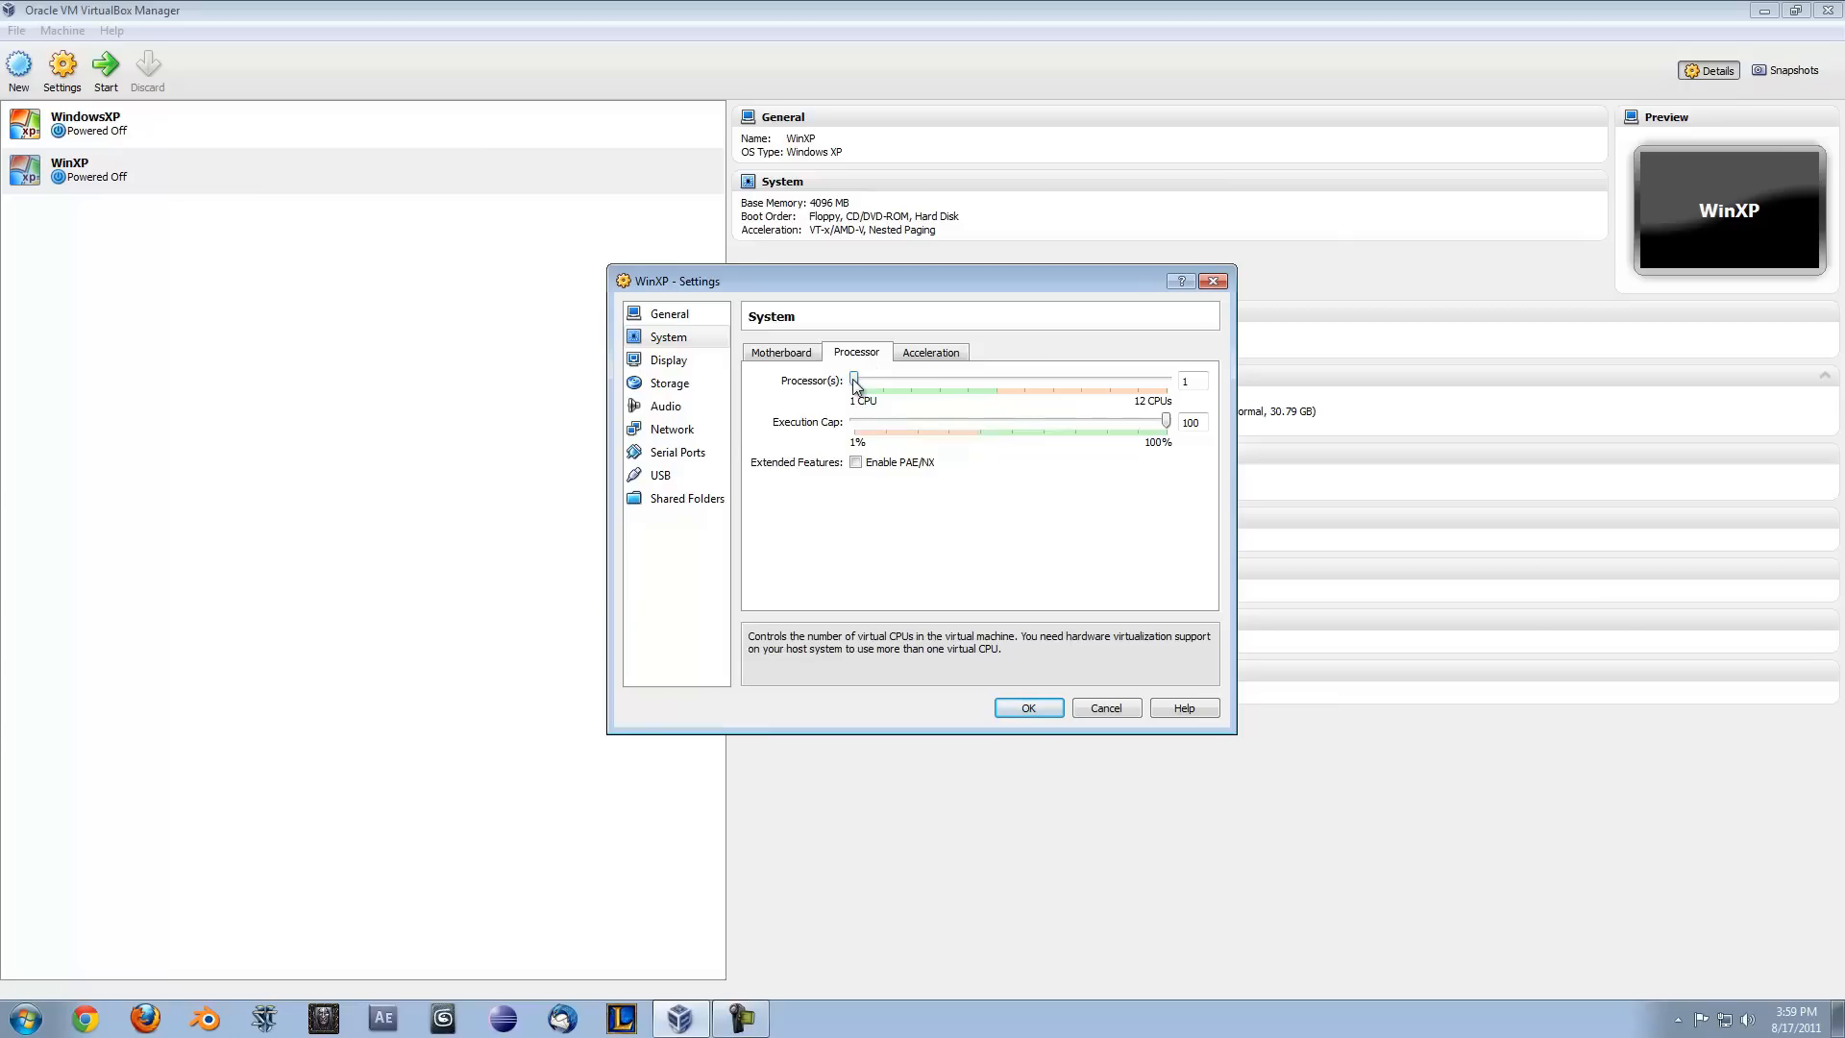
drag(854, 381, 809, 393)
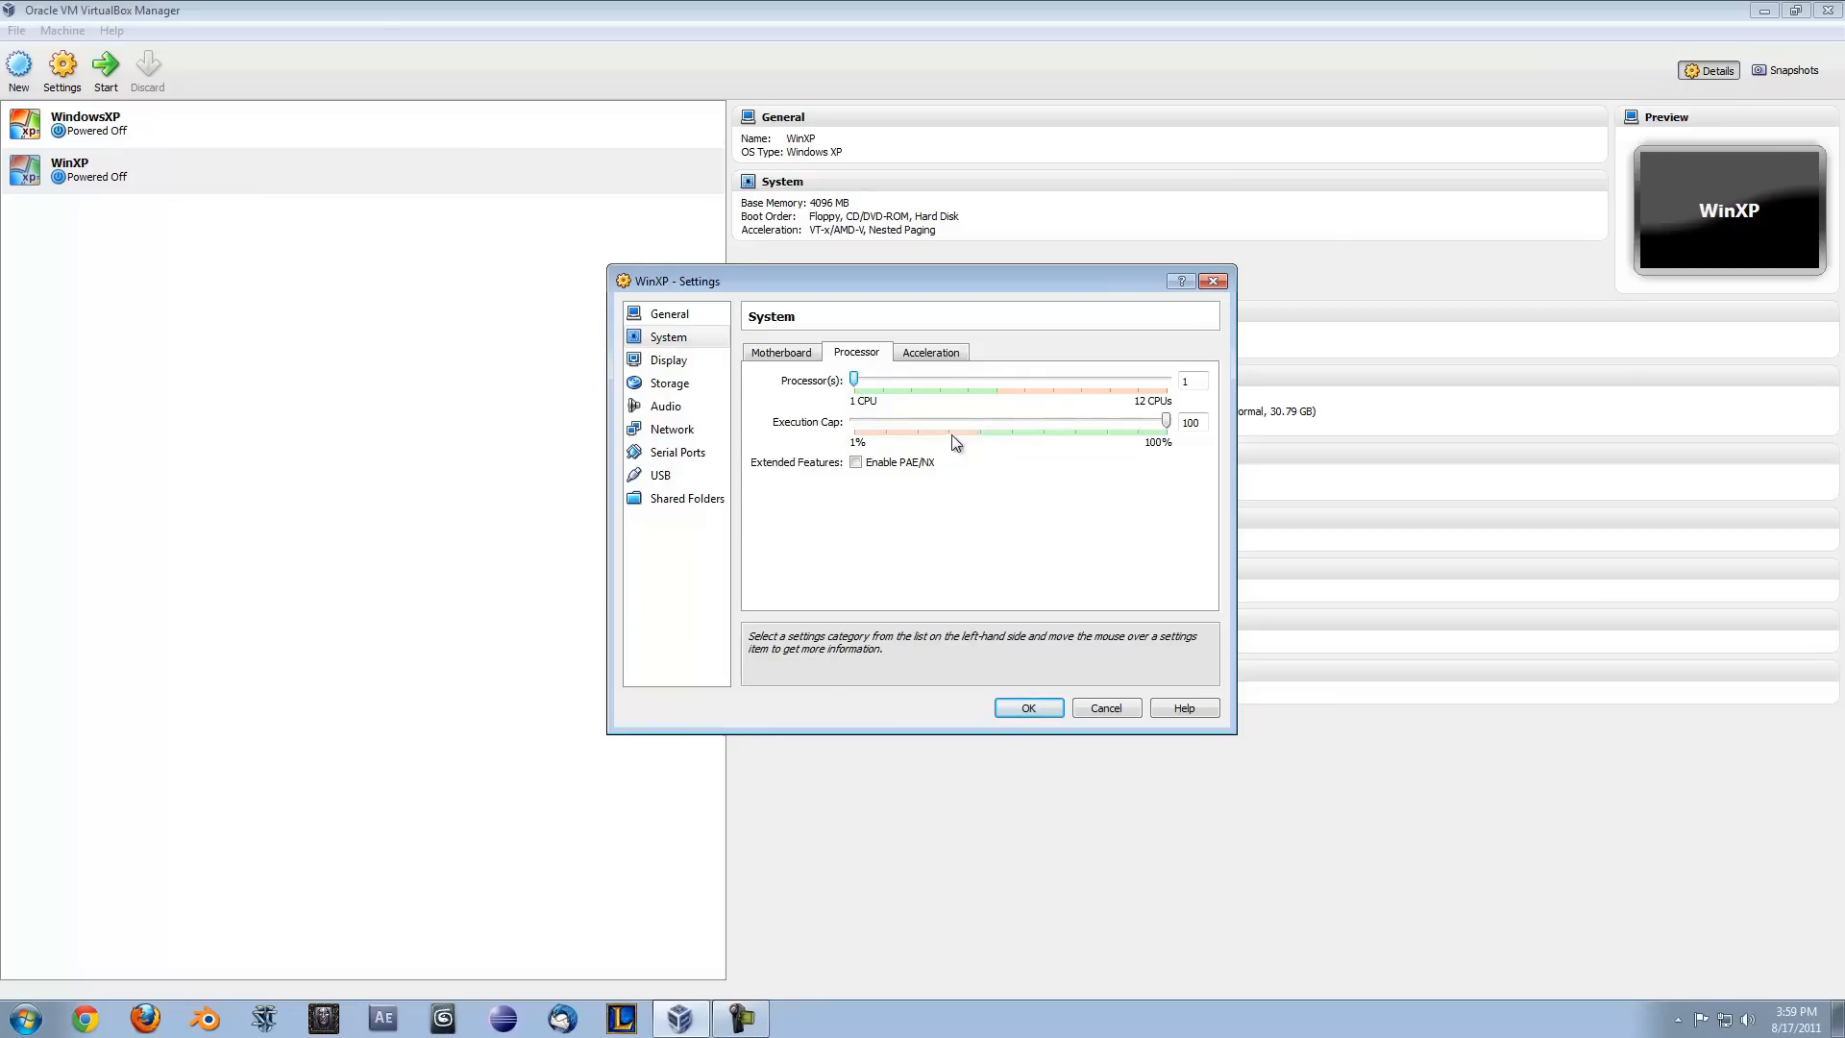
click(963, 350)
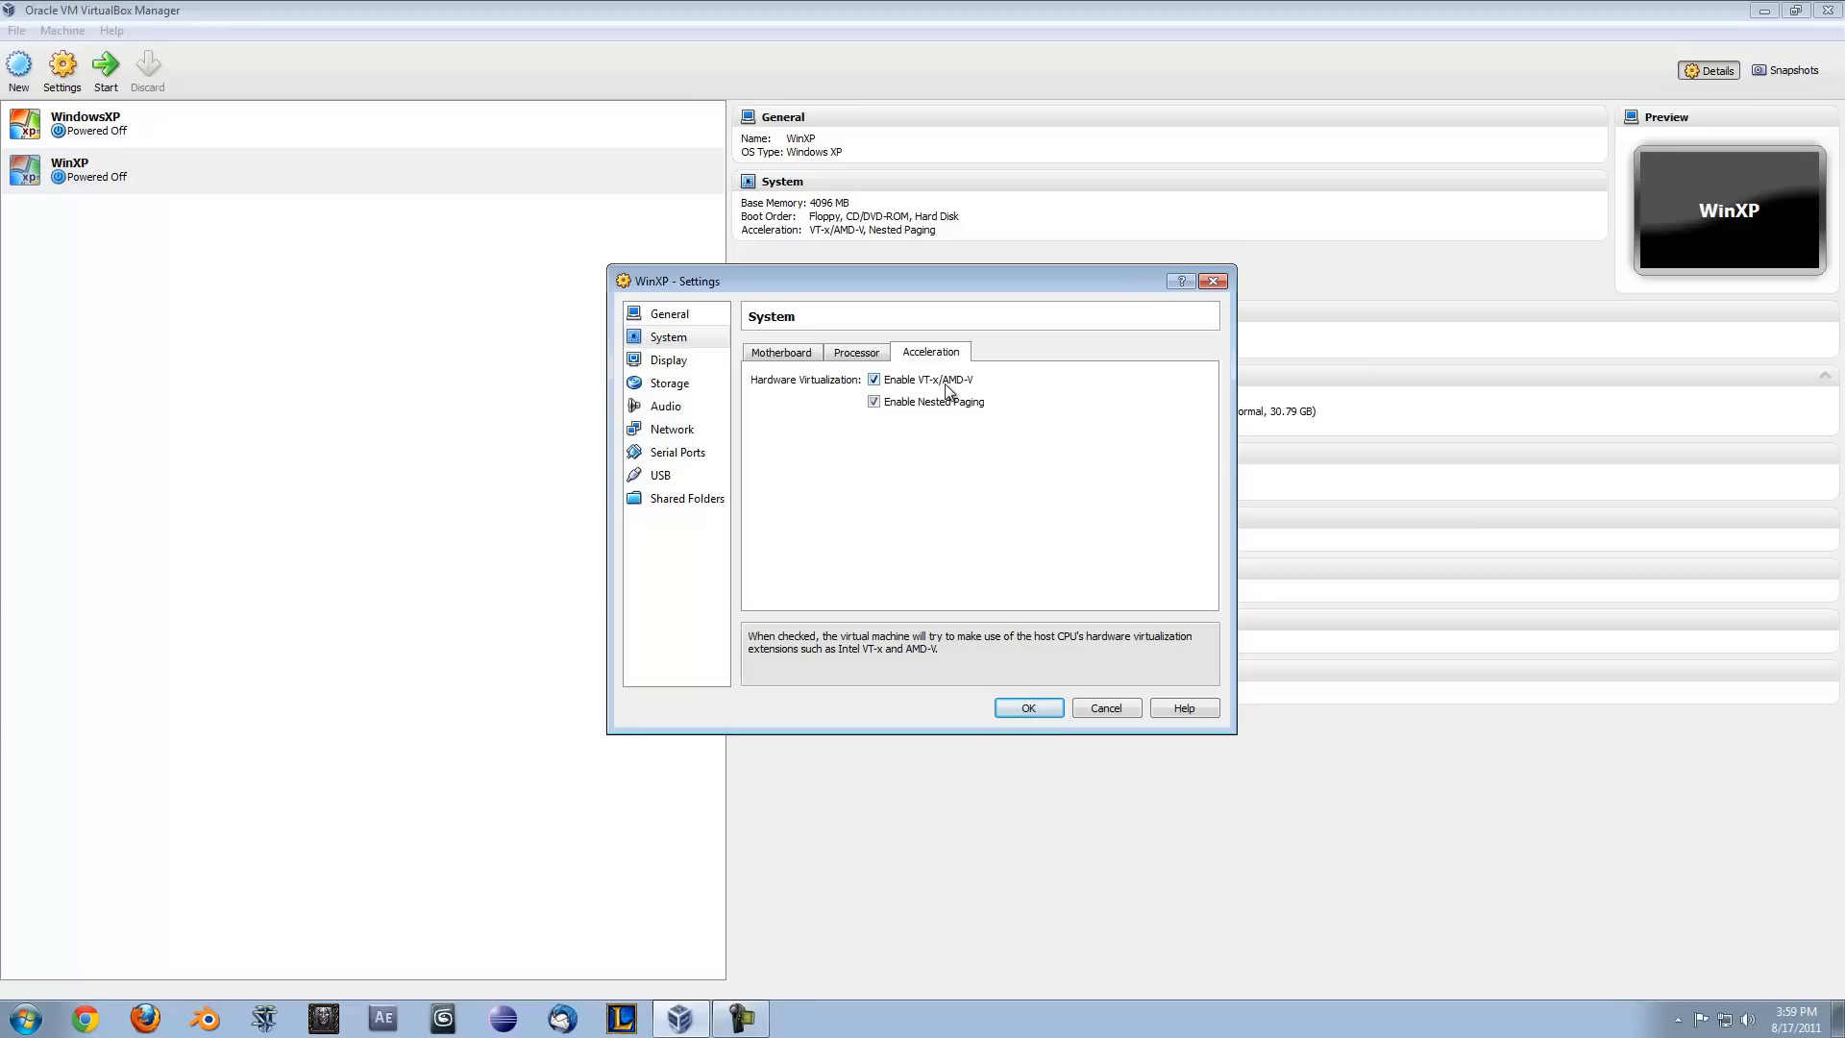
click(794, 357)
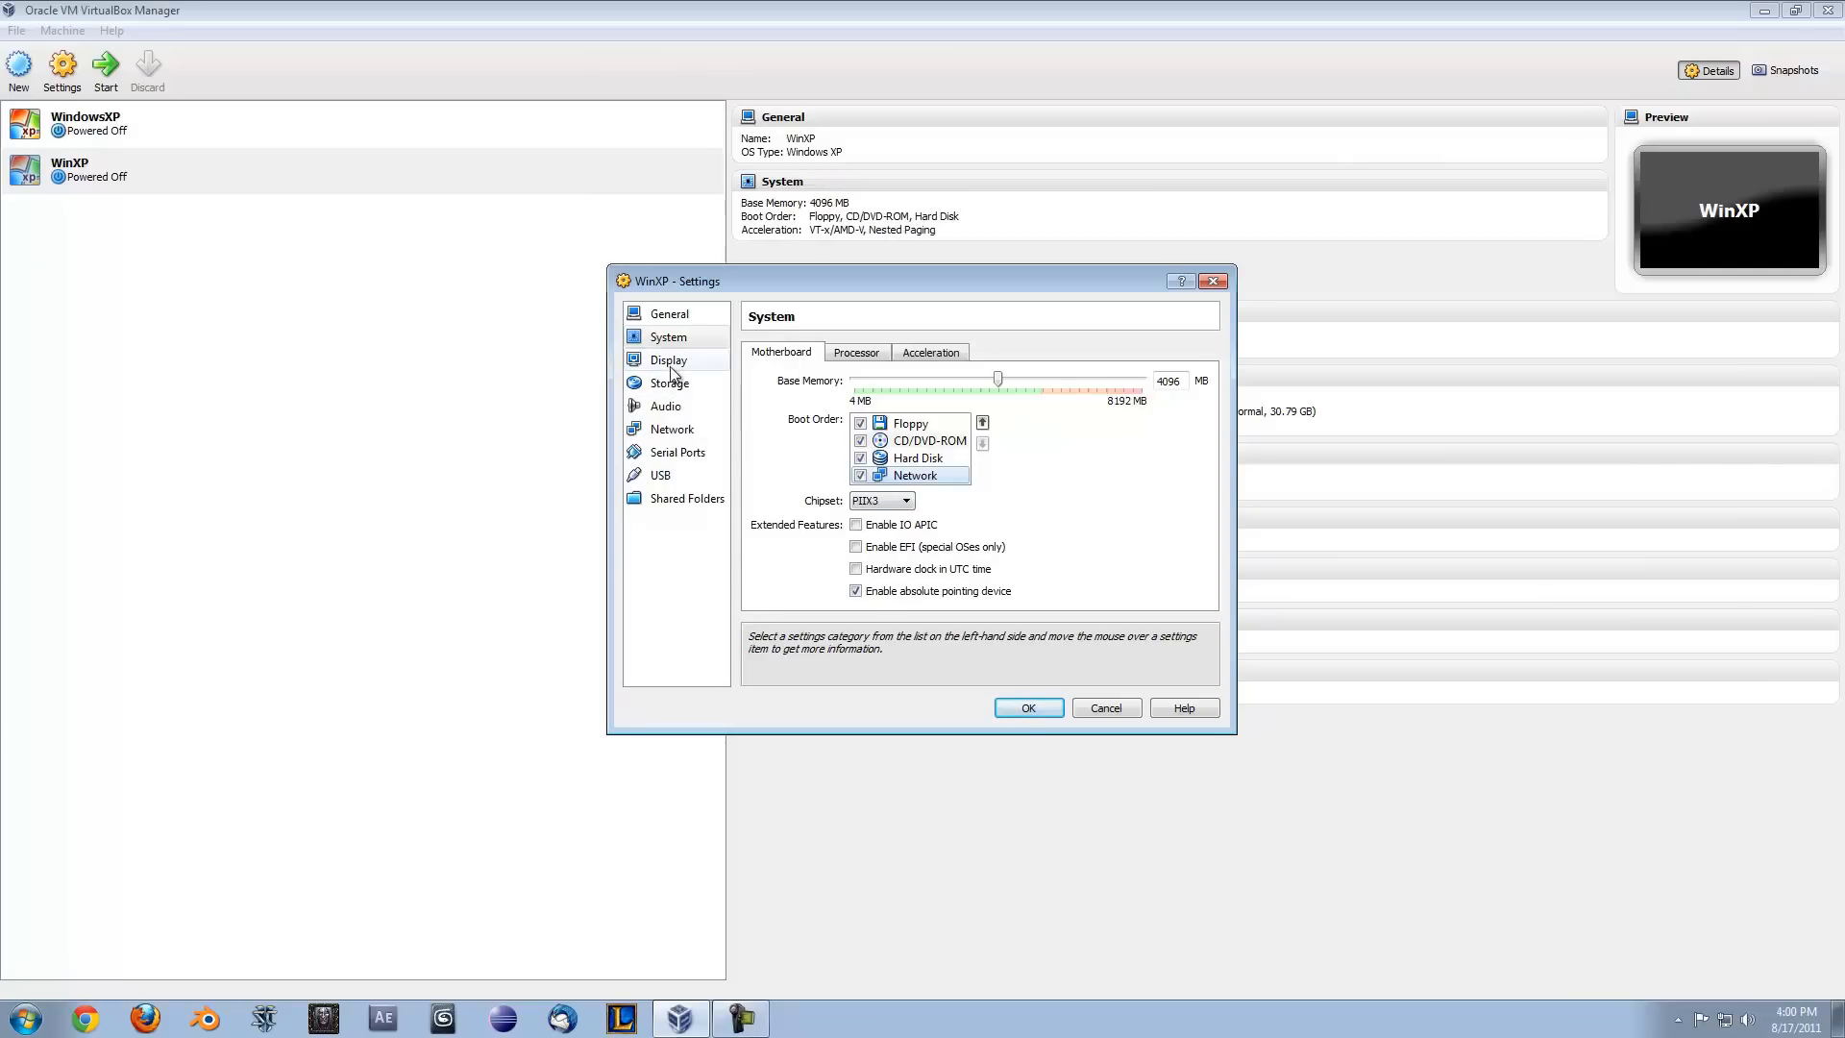
- Raise the video memory to the 128 MB maximum and load the WindowsXP disk image from the desktop into the empty CD/DVD drive
click(671, 368)
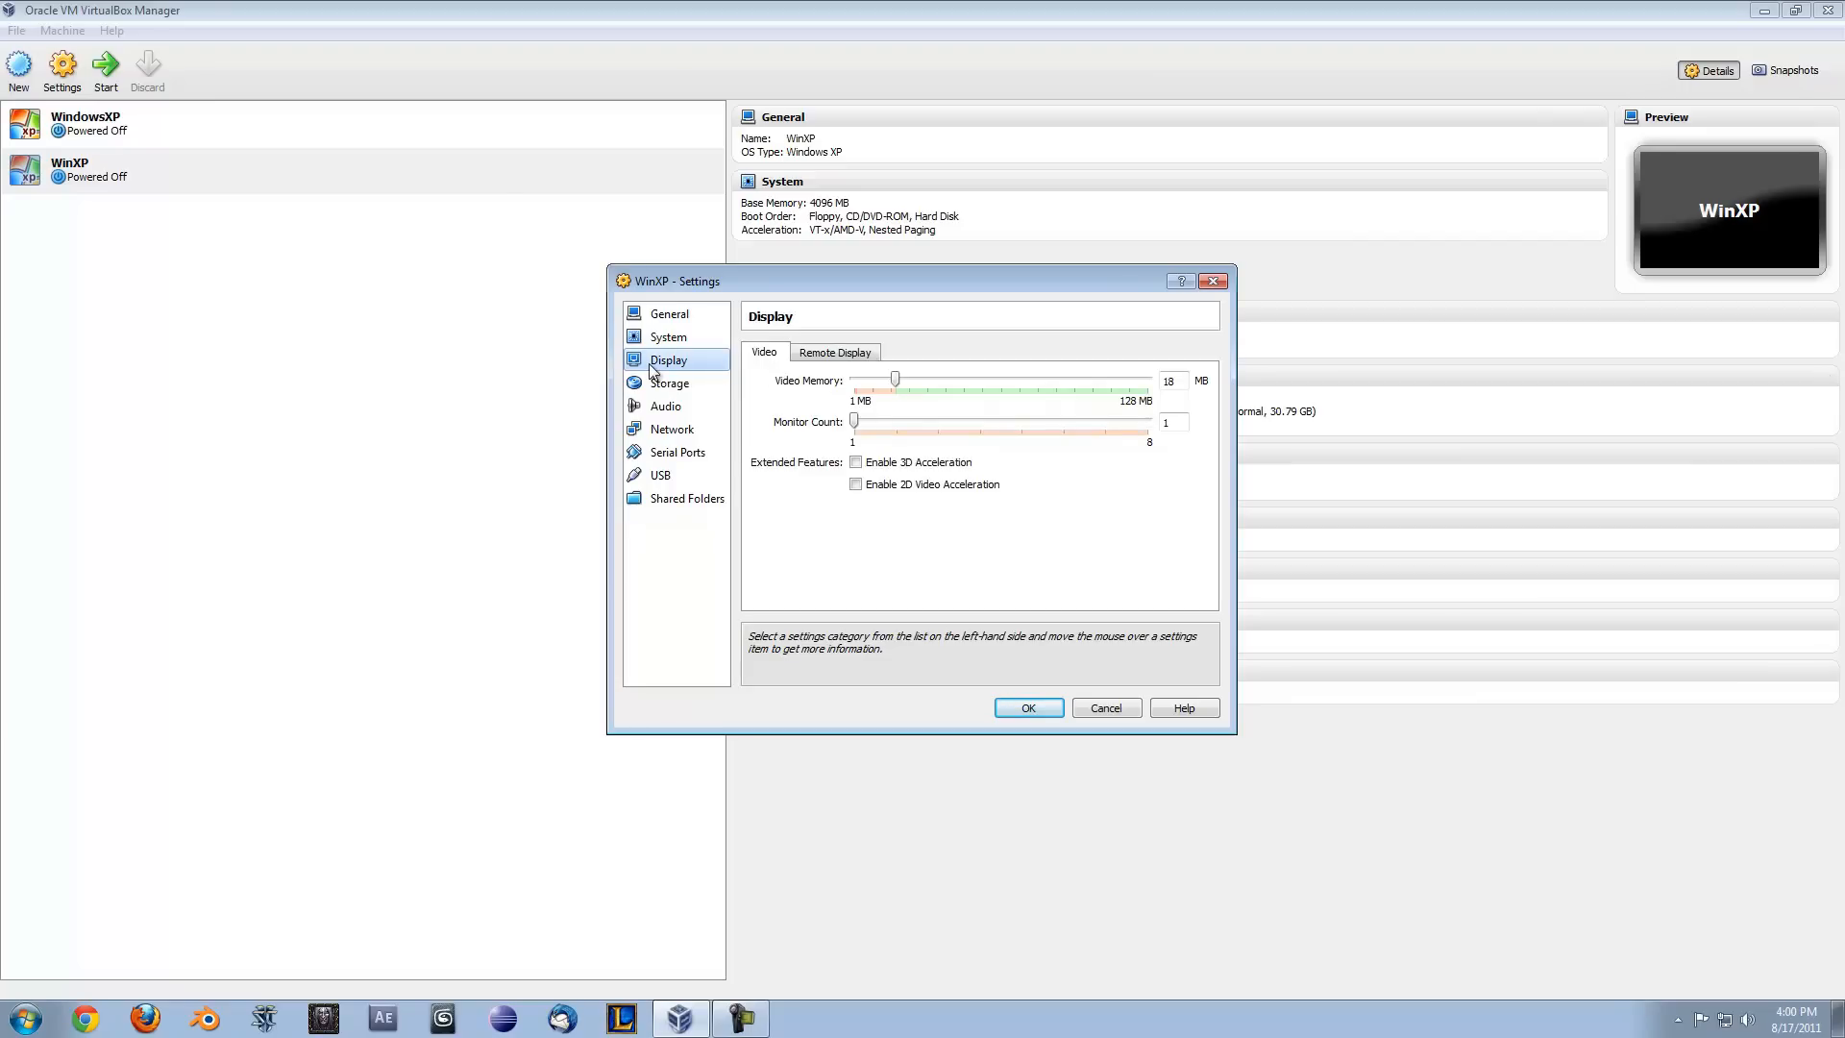
drag(903, 384, 1170, 394)
click(692, 382)
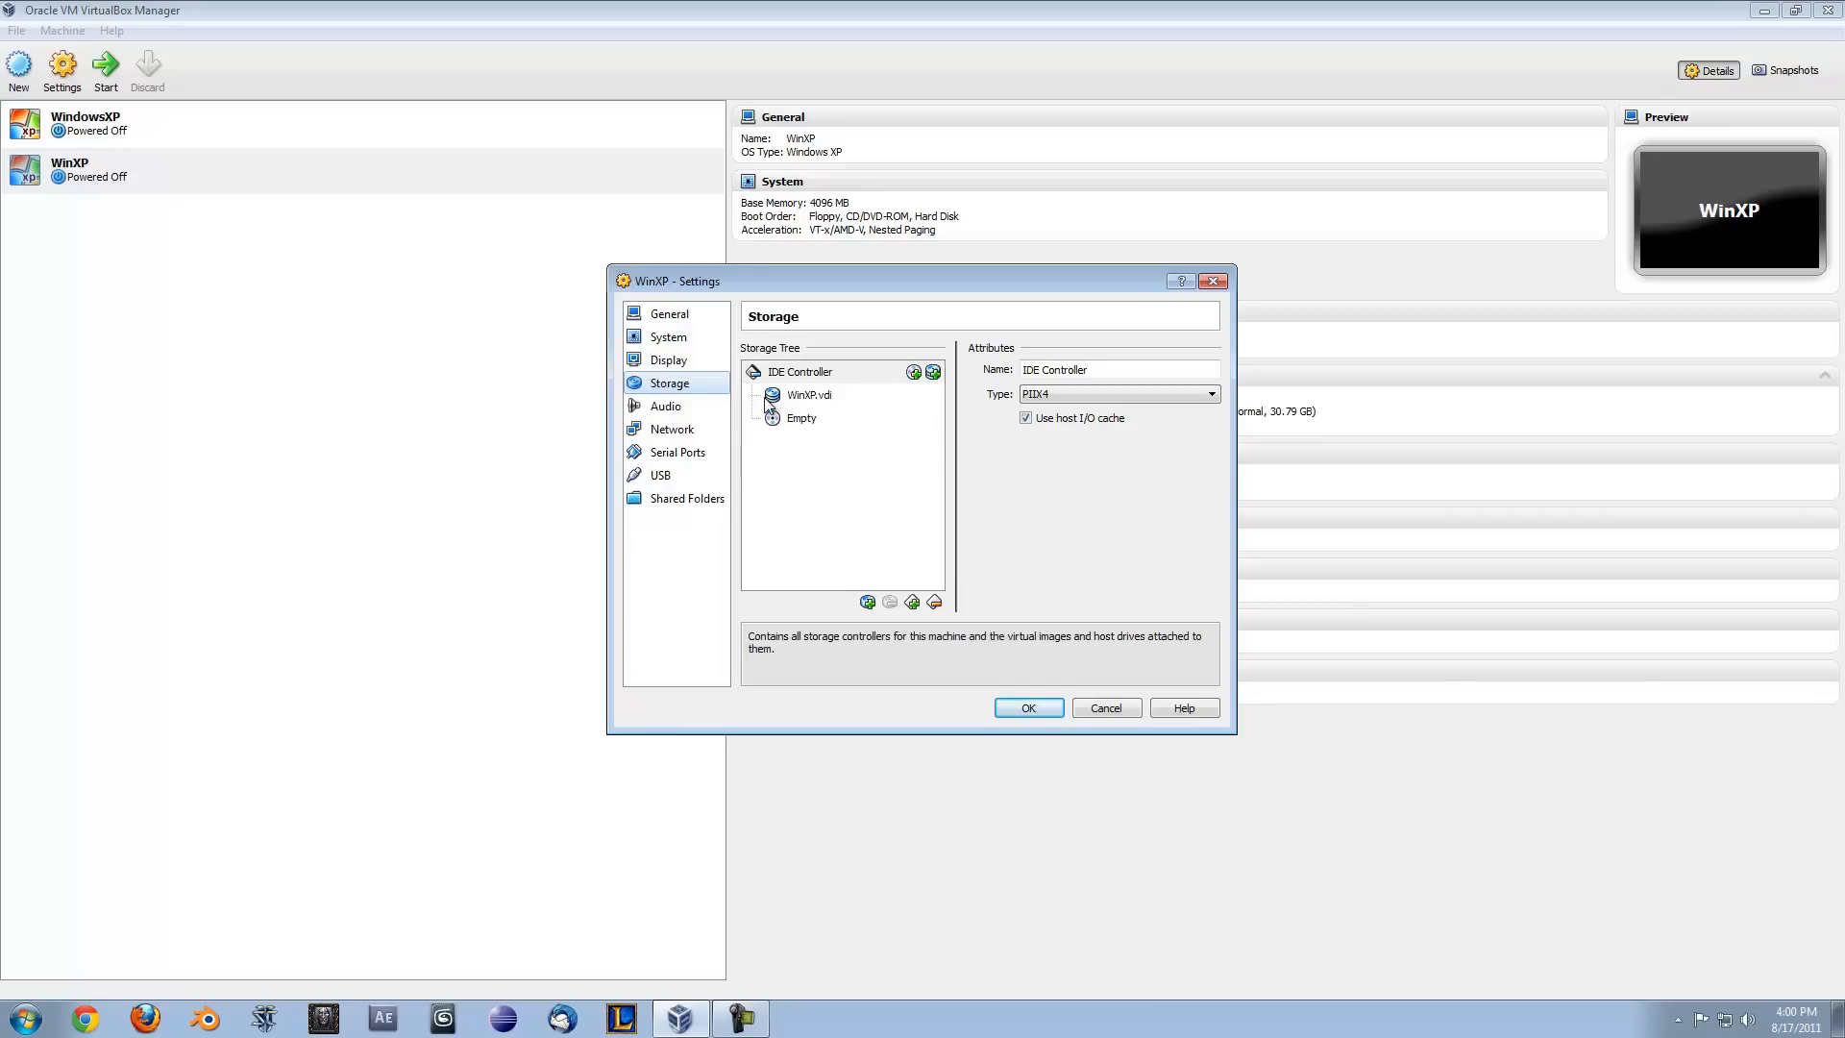
click(800, 421)
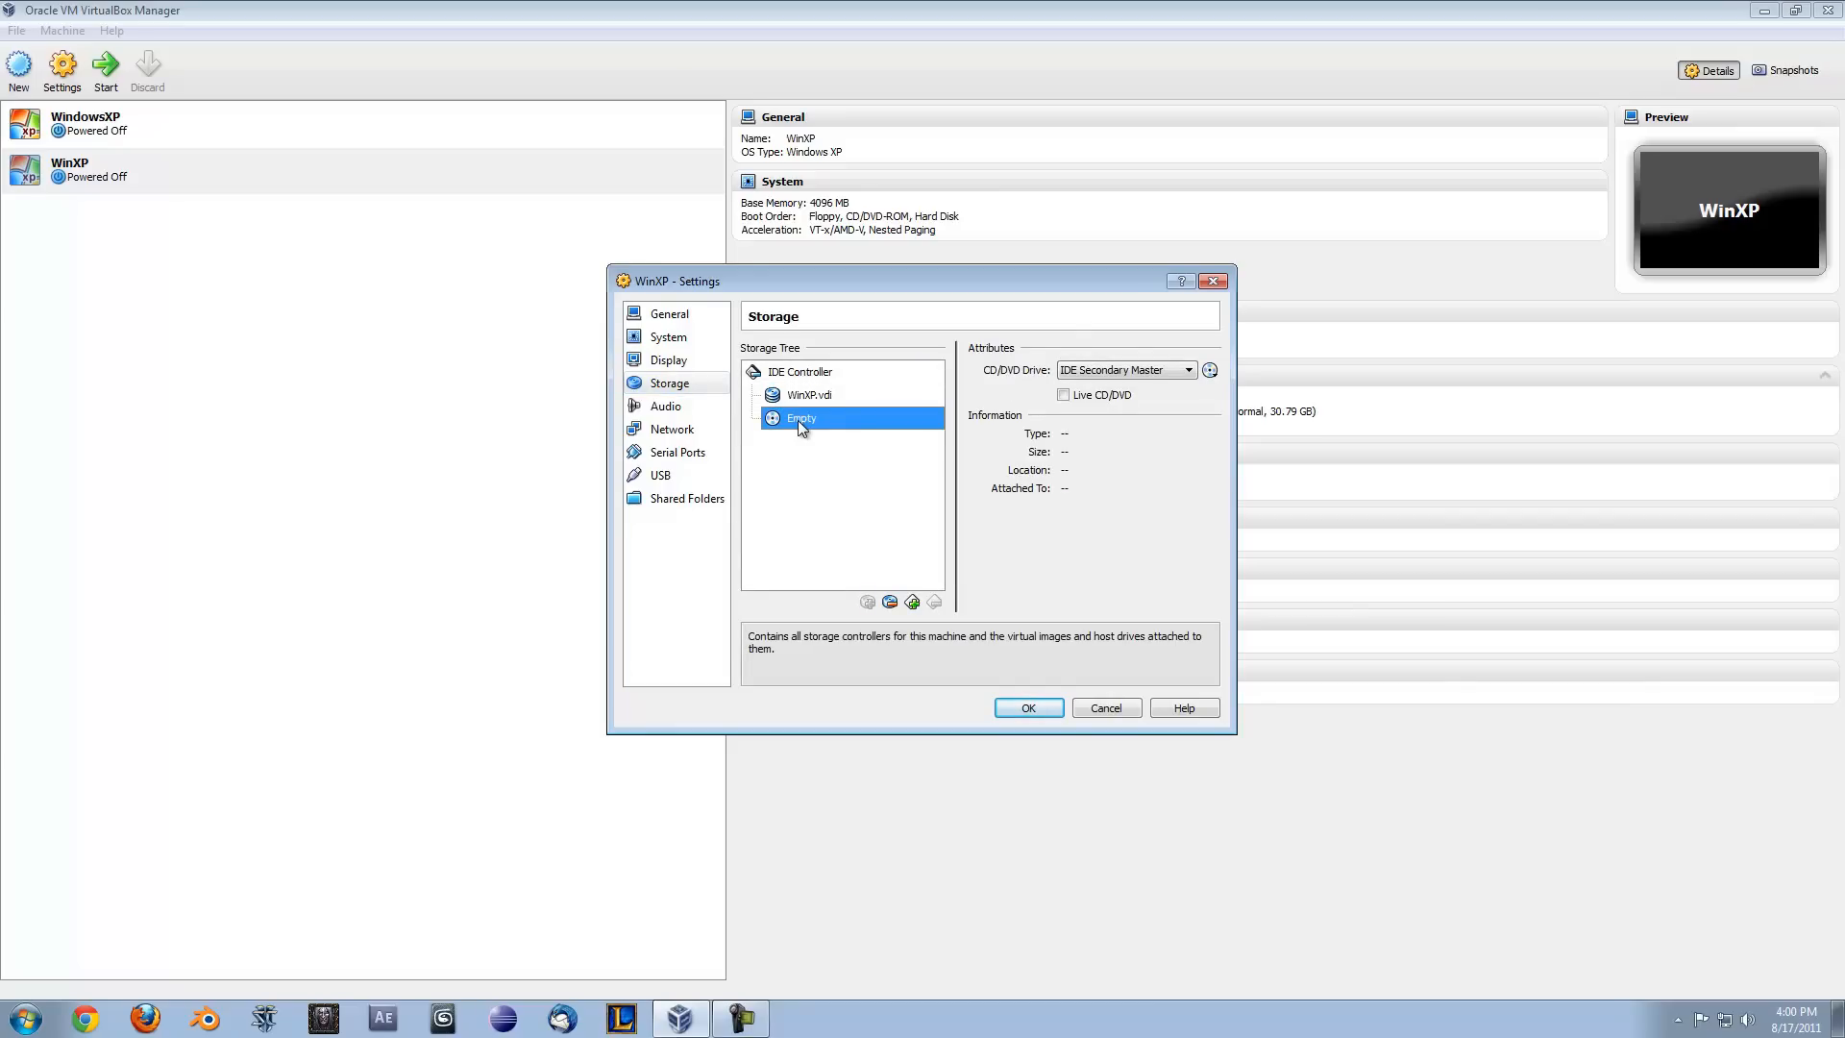
click(1210, 372)
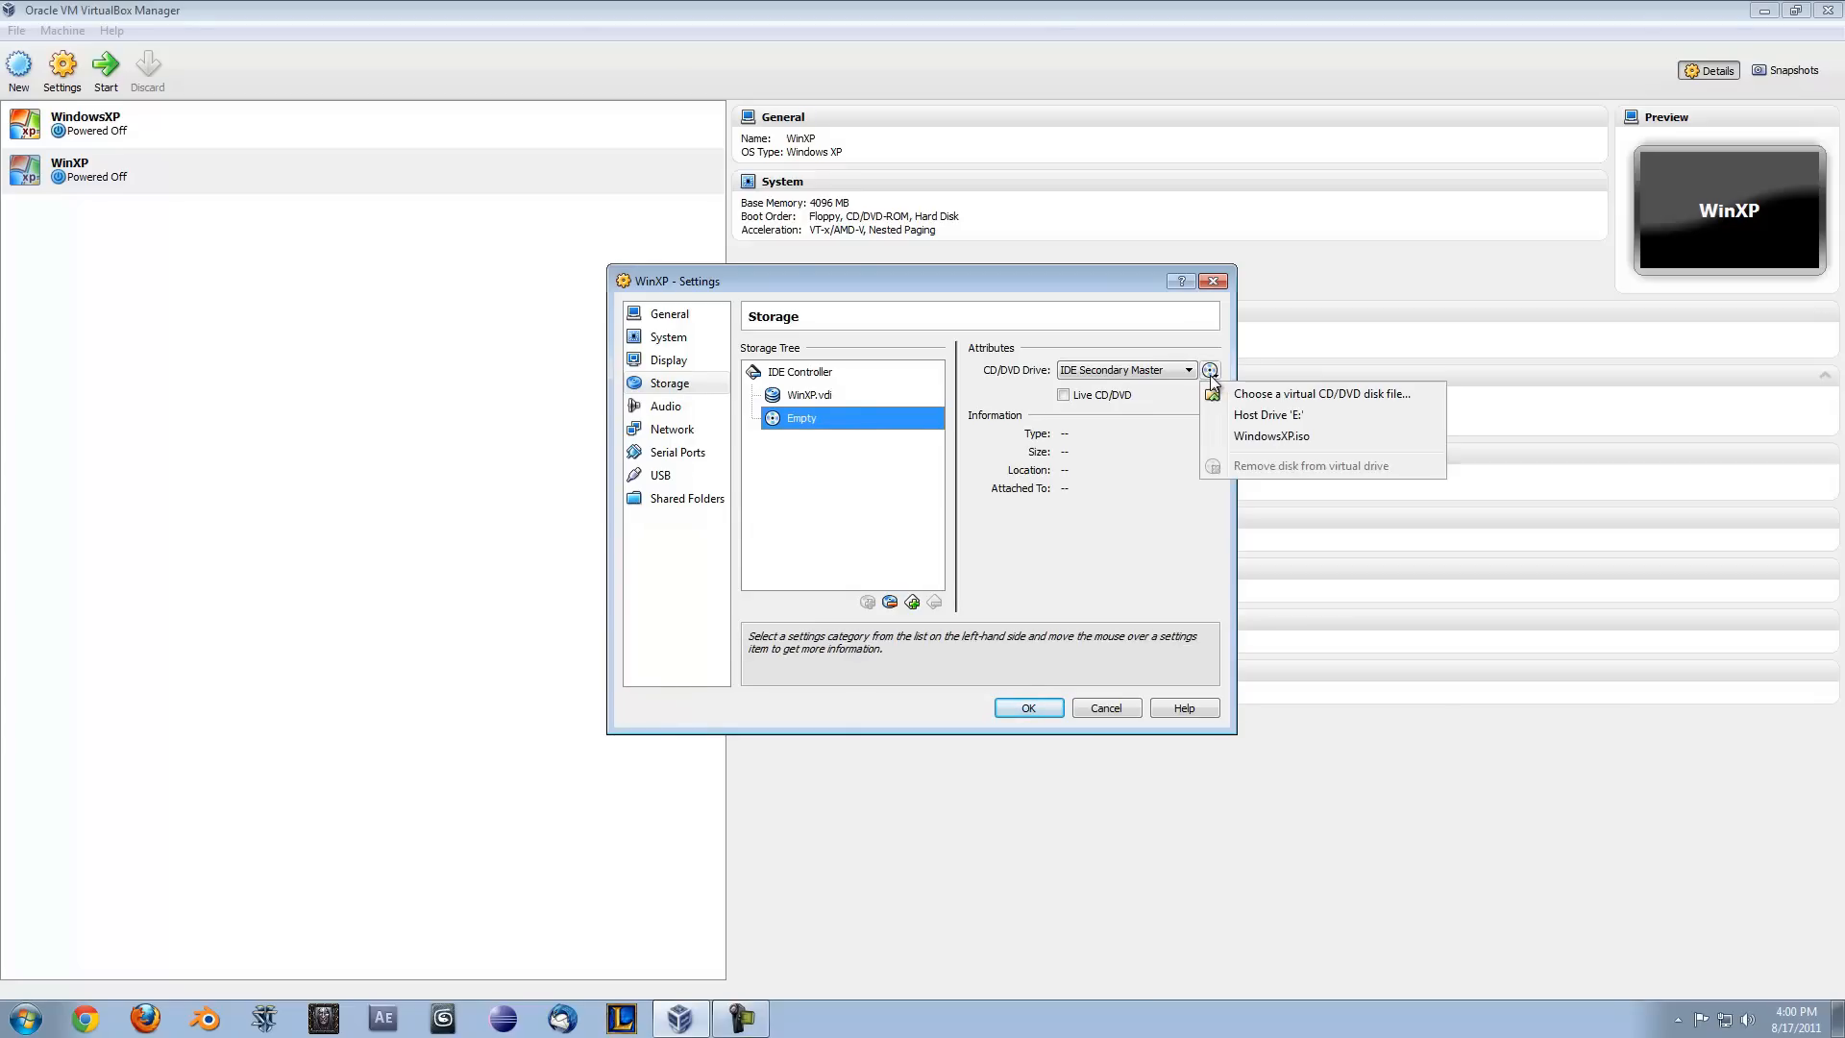
click(1239, 394)
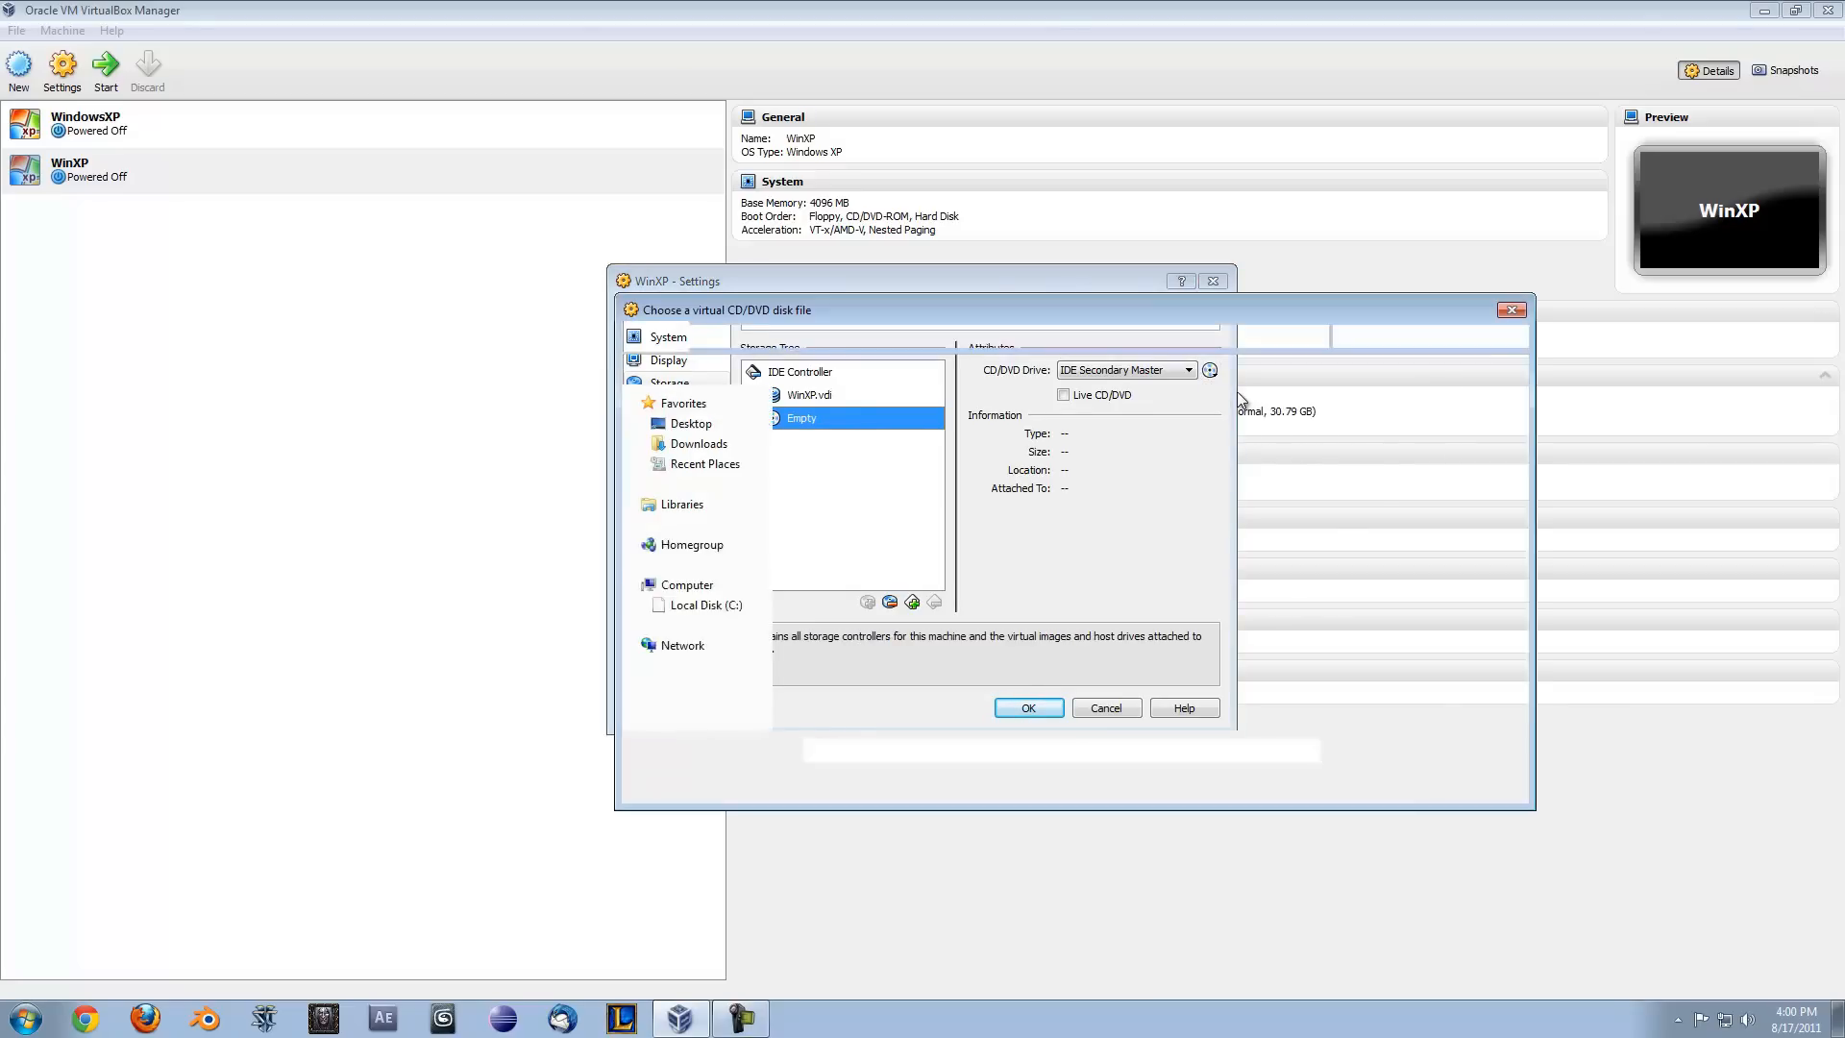
click(895, 683)
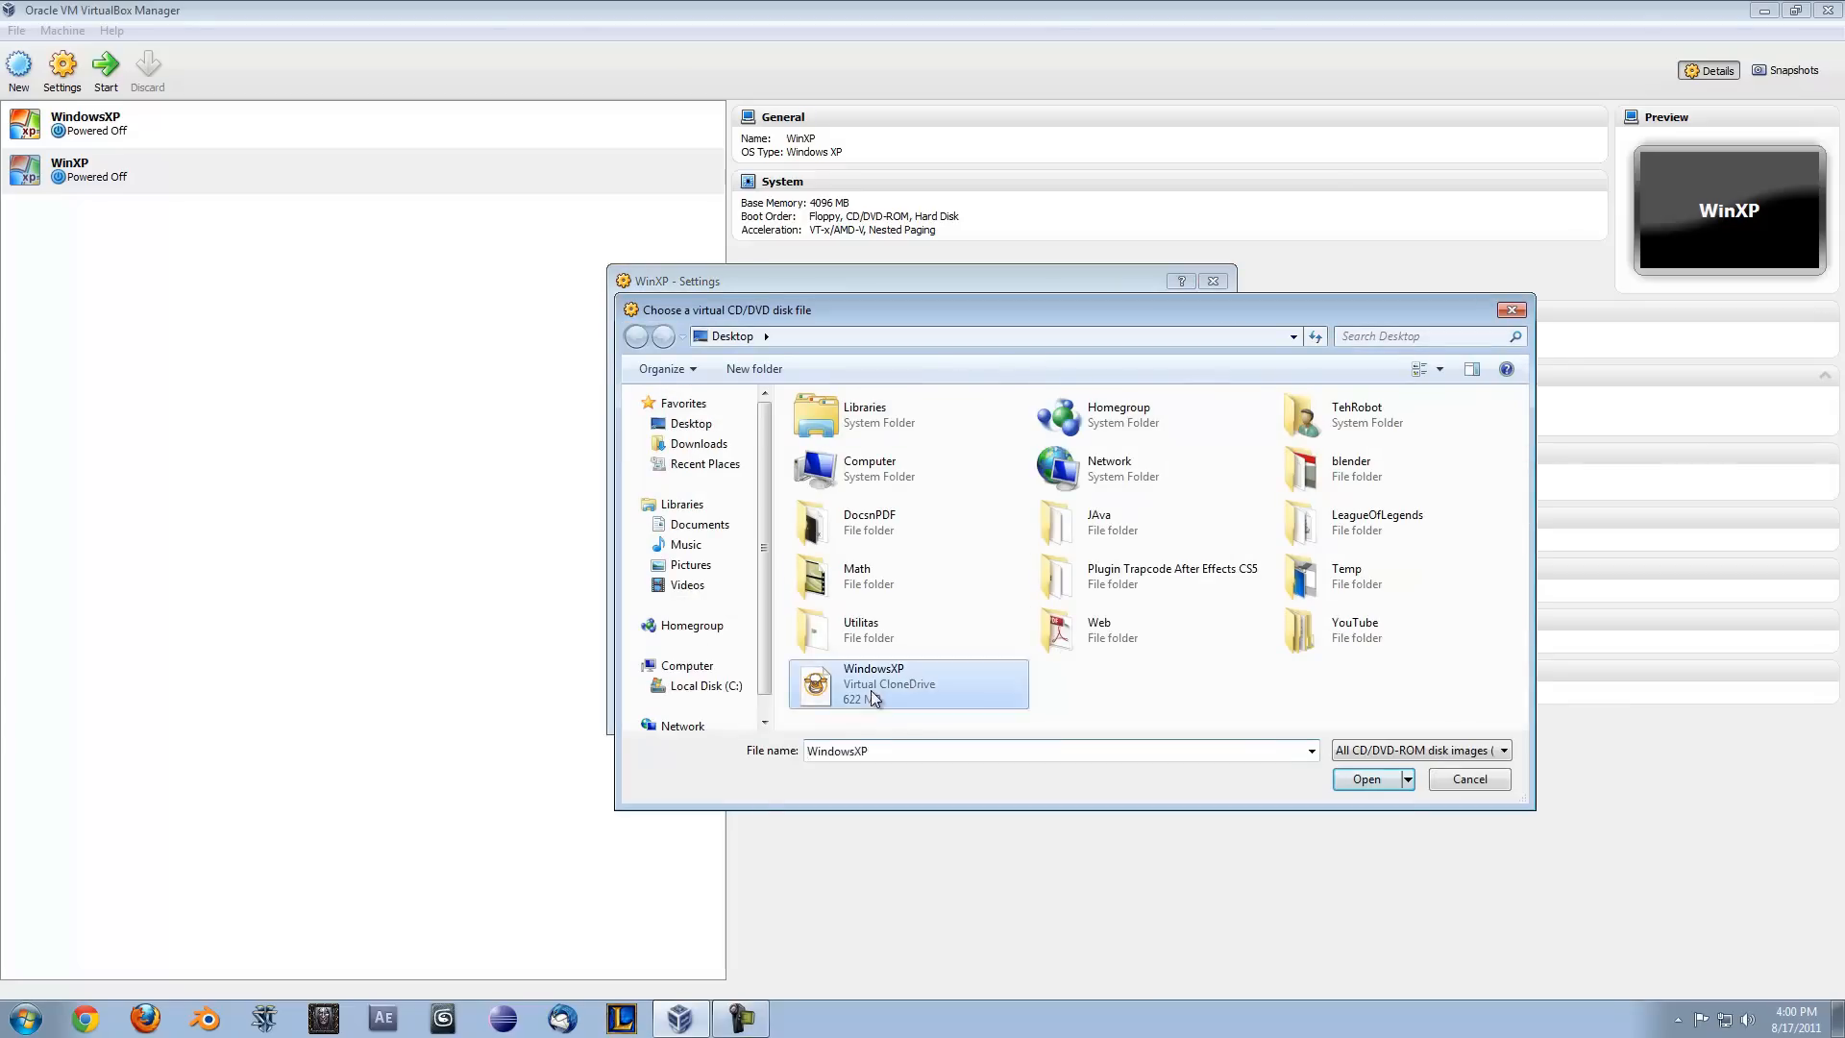
click(1377, 783)
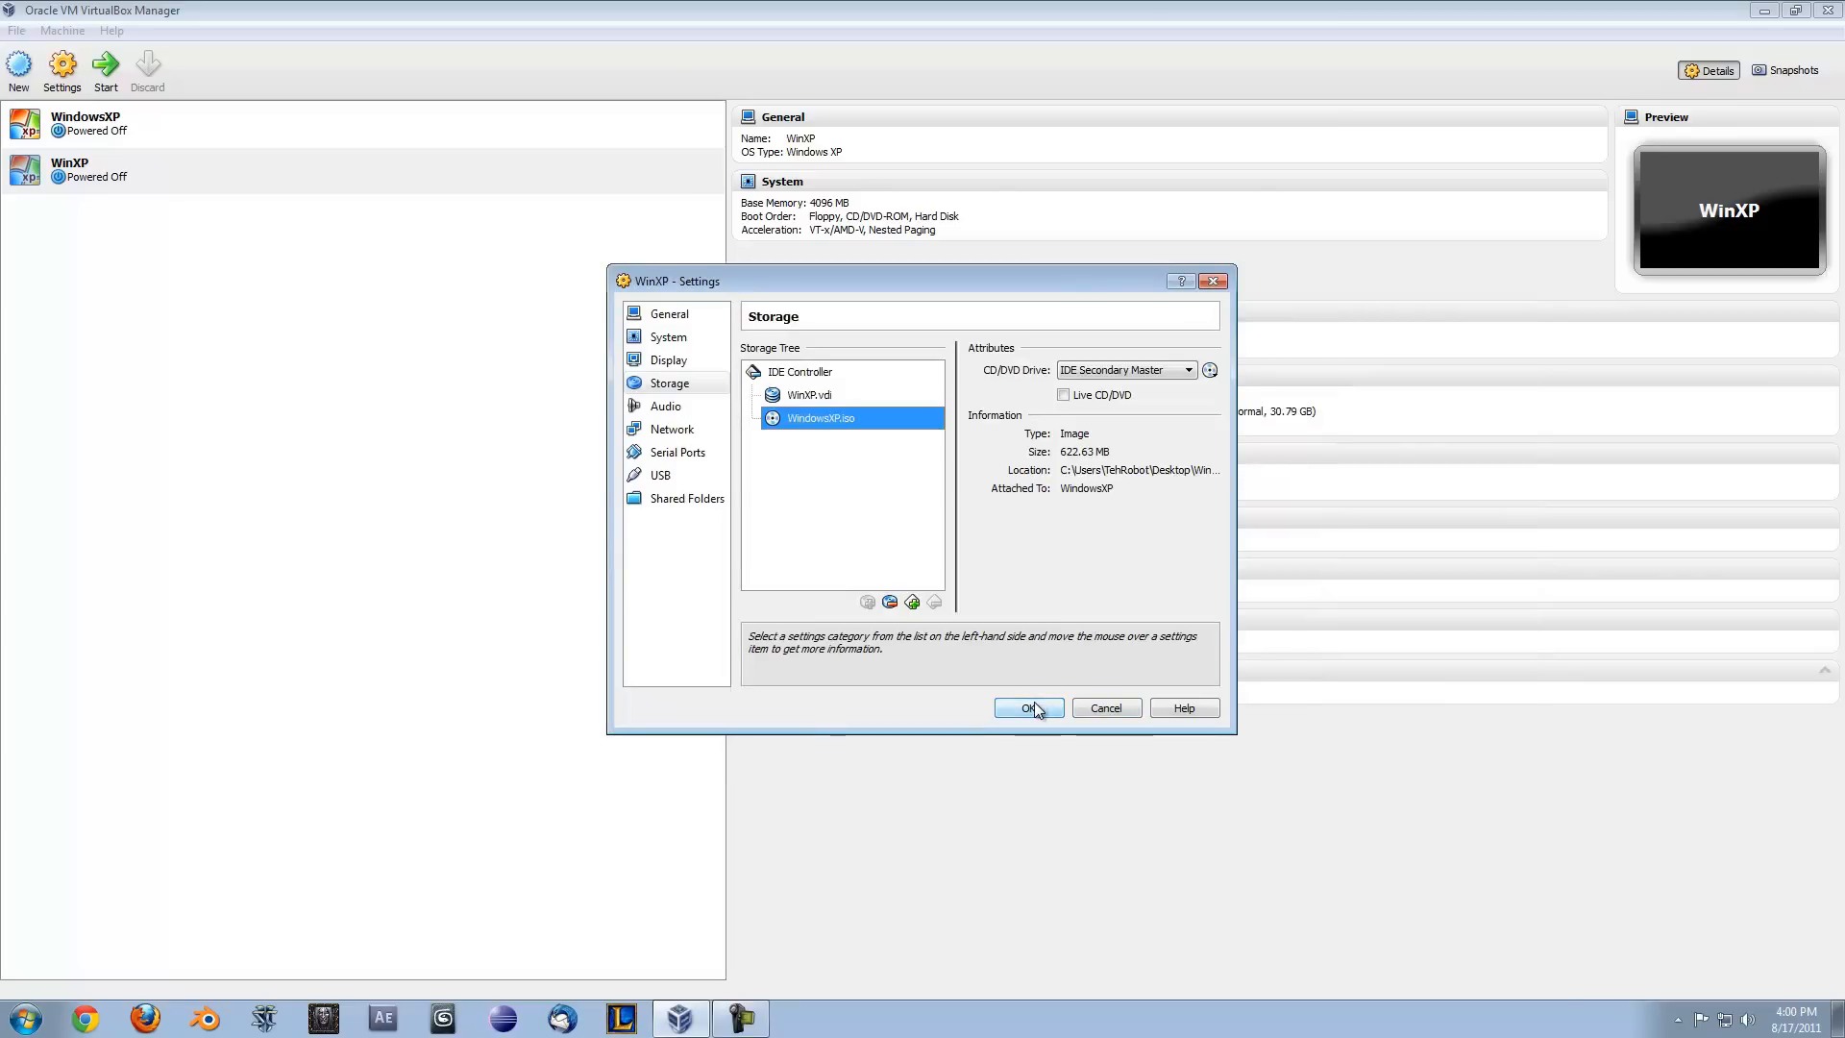
click(1035, 708)
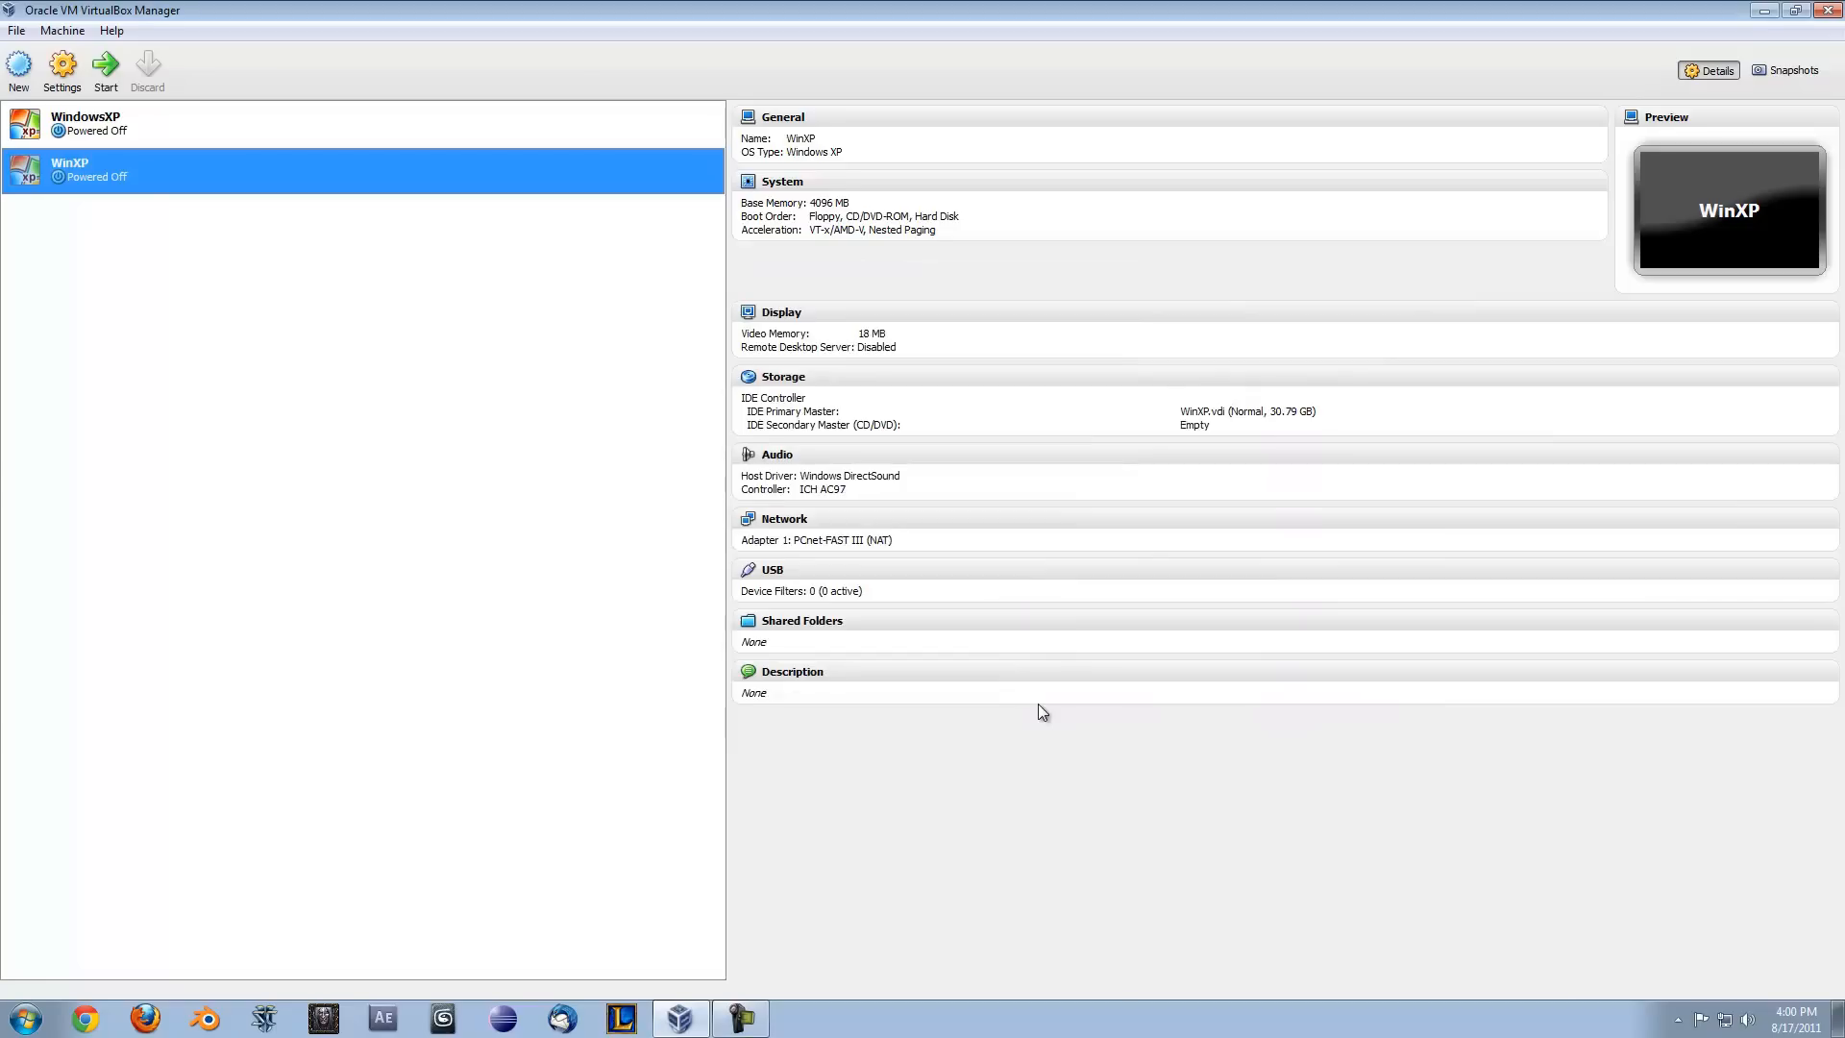
- Start the WinXP virtual machine and dismiss the notice about automatic keyboard capture
click(102, 84)
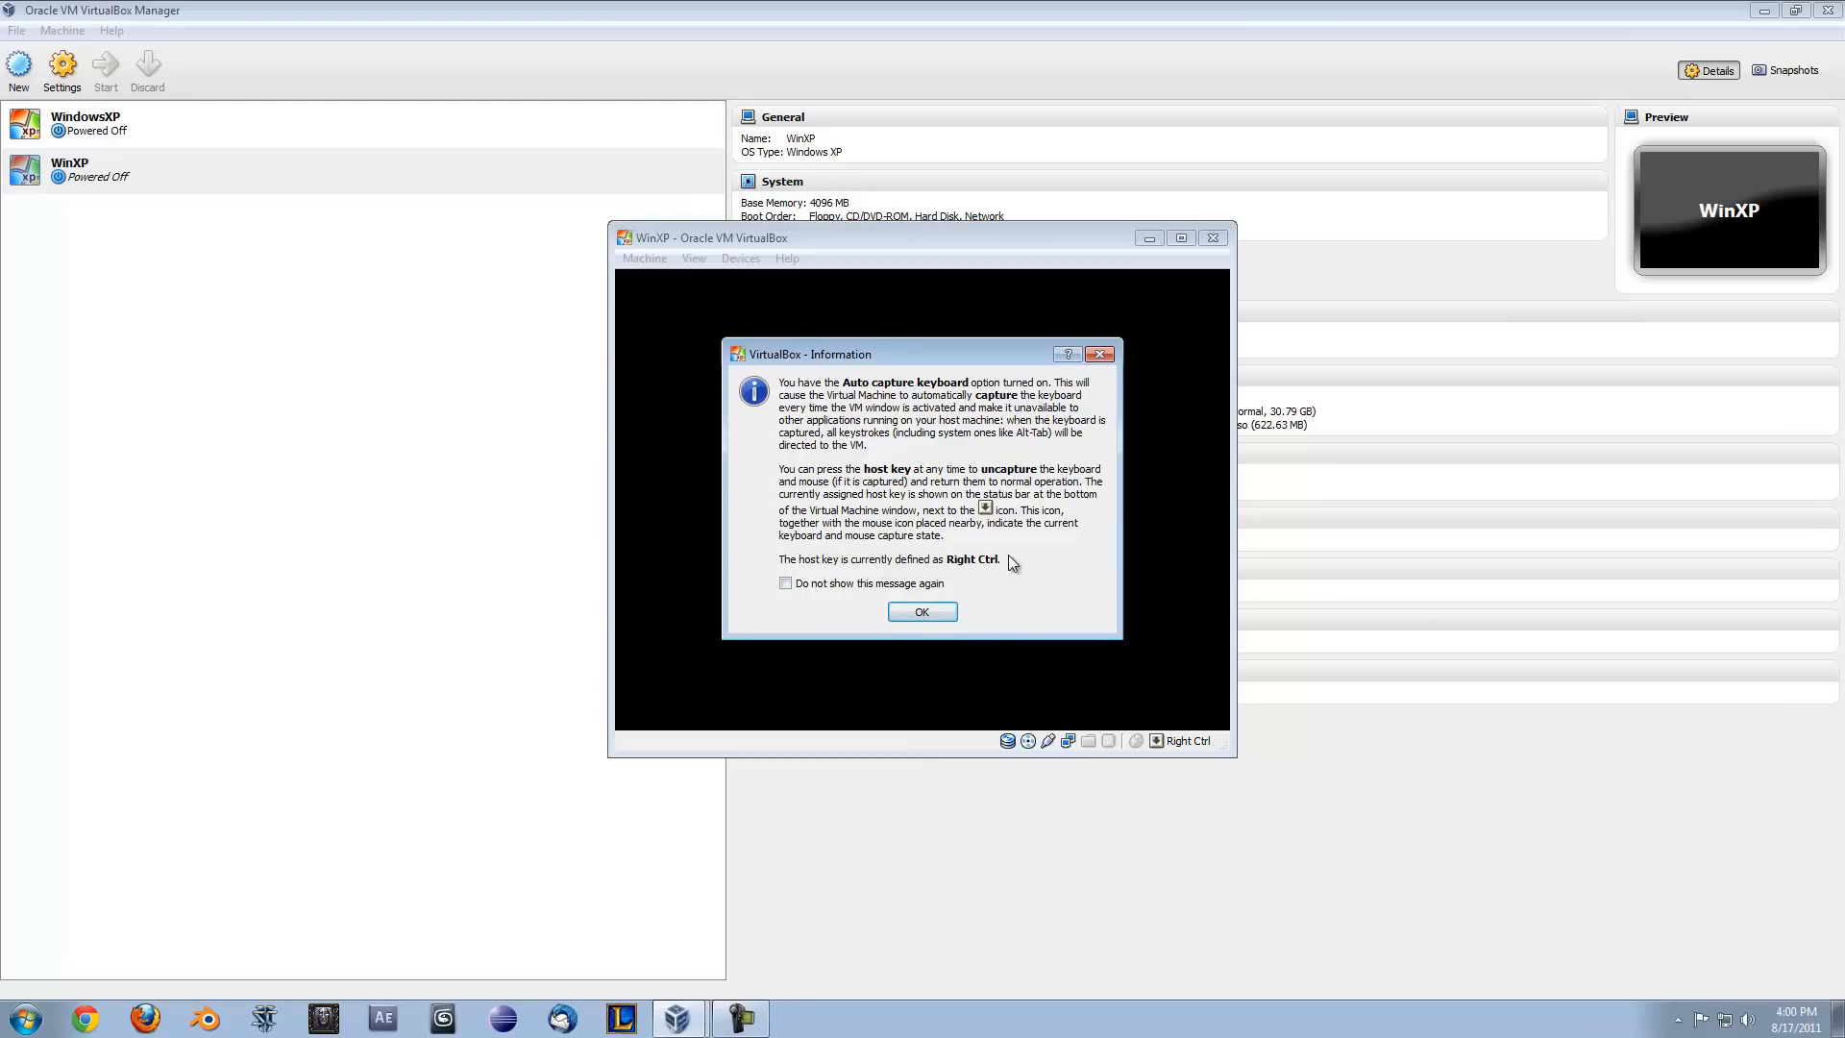
click(919, 615)
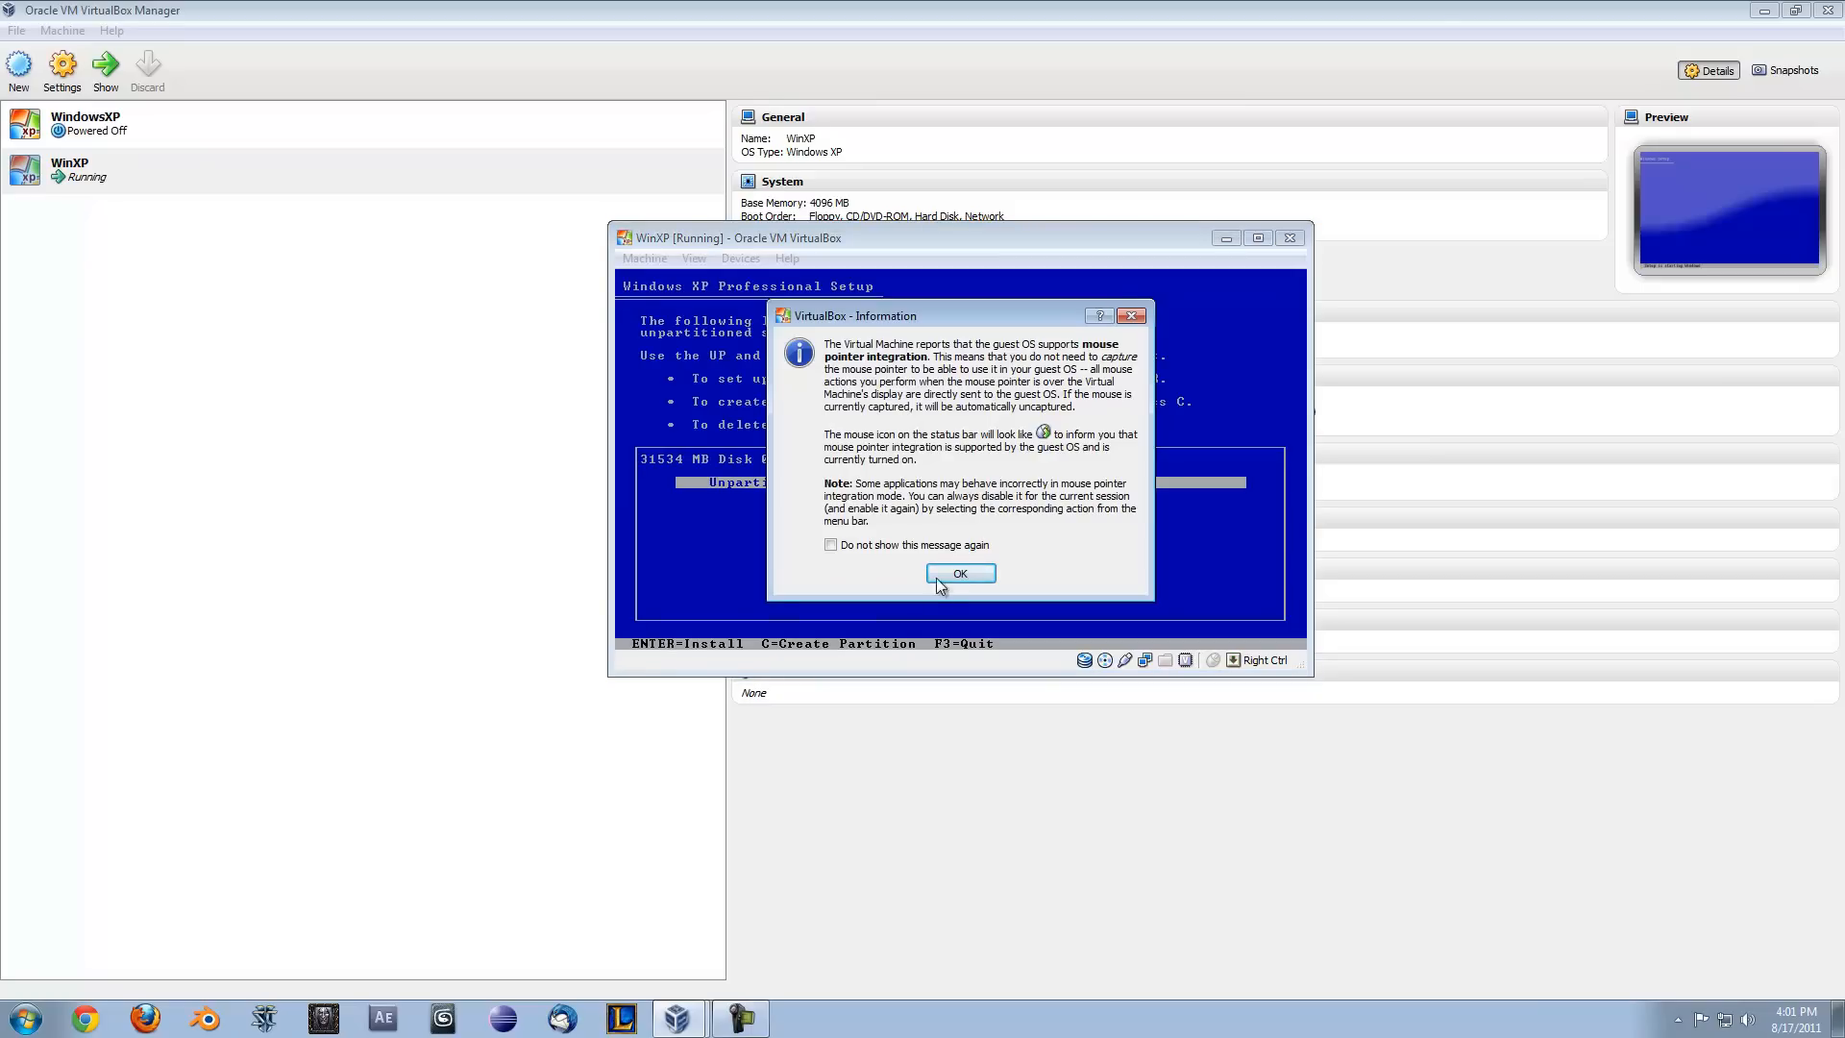
- Dismiss the mouse pointer integration notice, select the unpartitioned space for the Windows XP installation and confirm a format option two entries up
click(958, 574)
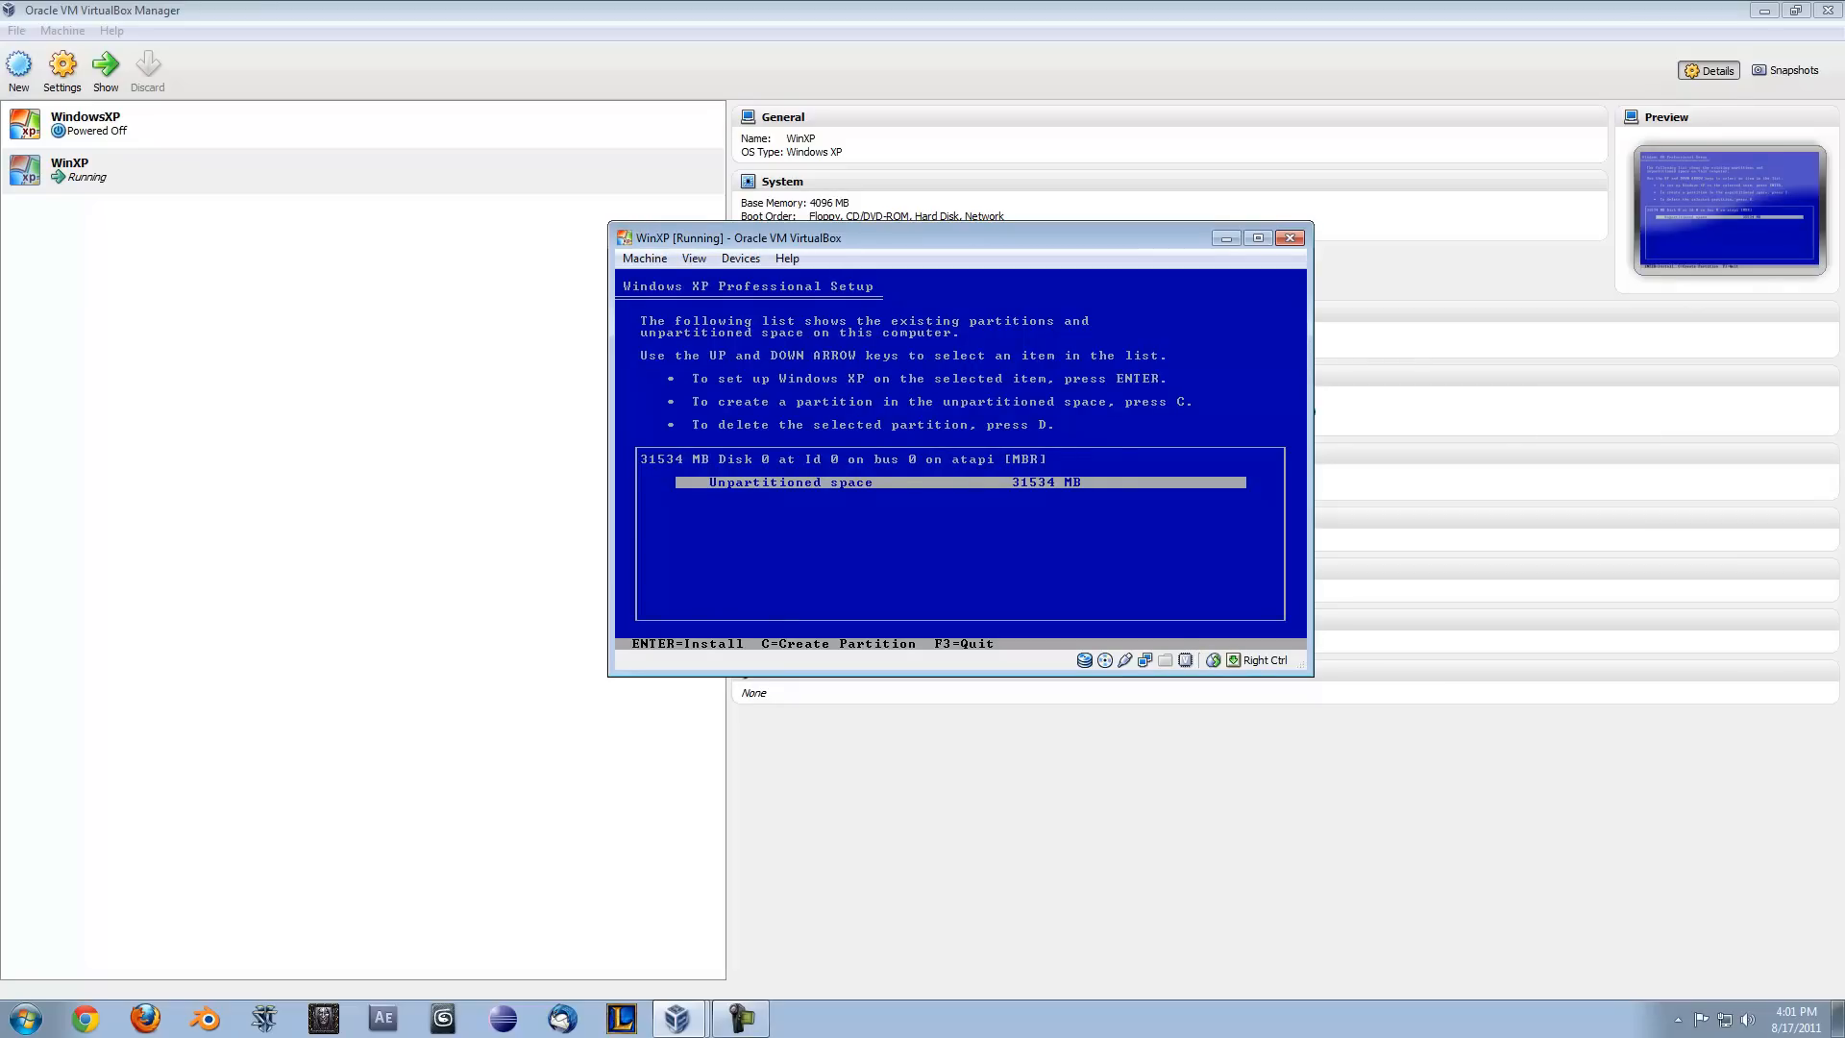
key(Return)
key(Up)
key(Up)
key(Return)
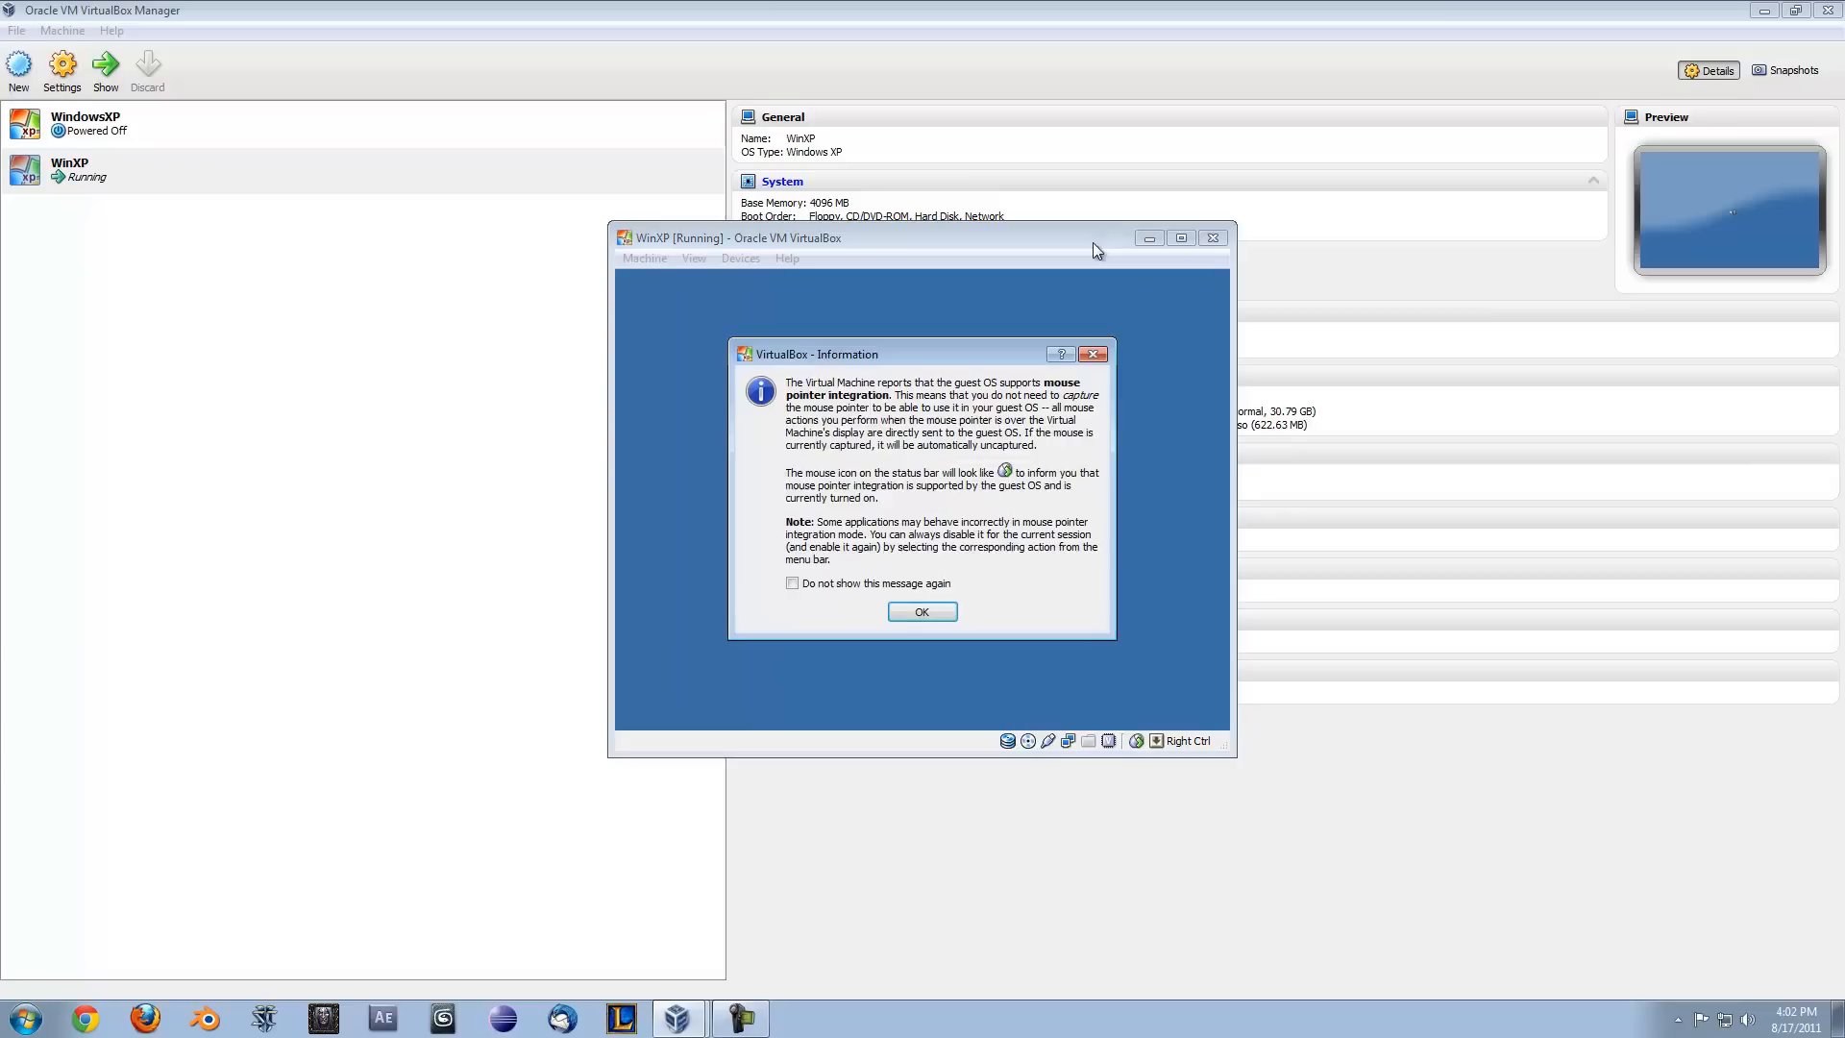
- Dismiss the repeated mouse integration notice and minimize the WinXP machine's window while Windows Setup runs
click(923, 612)
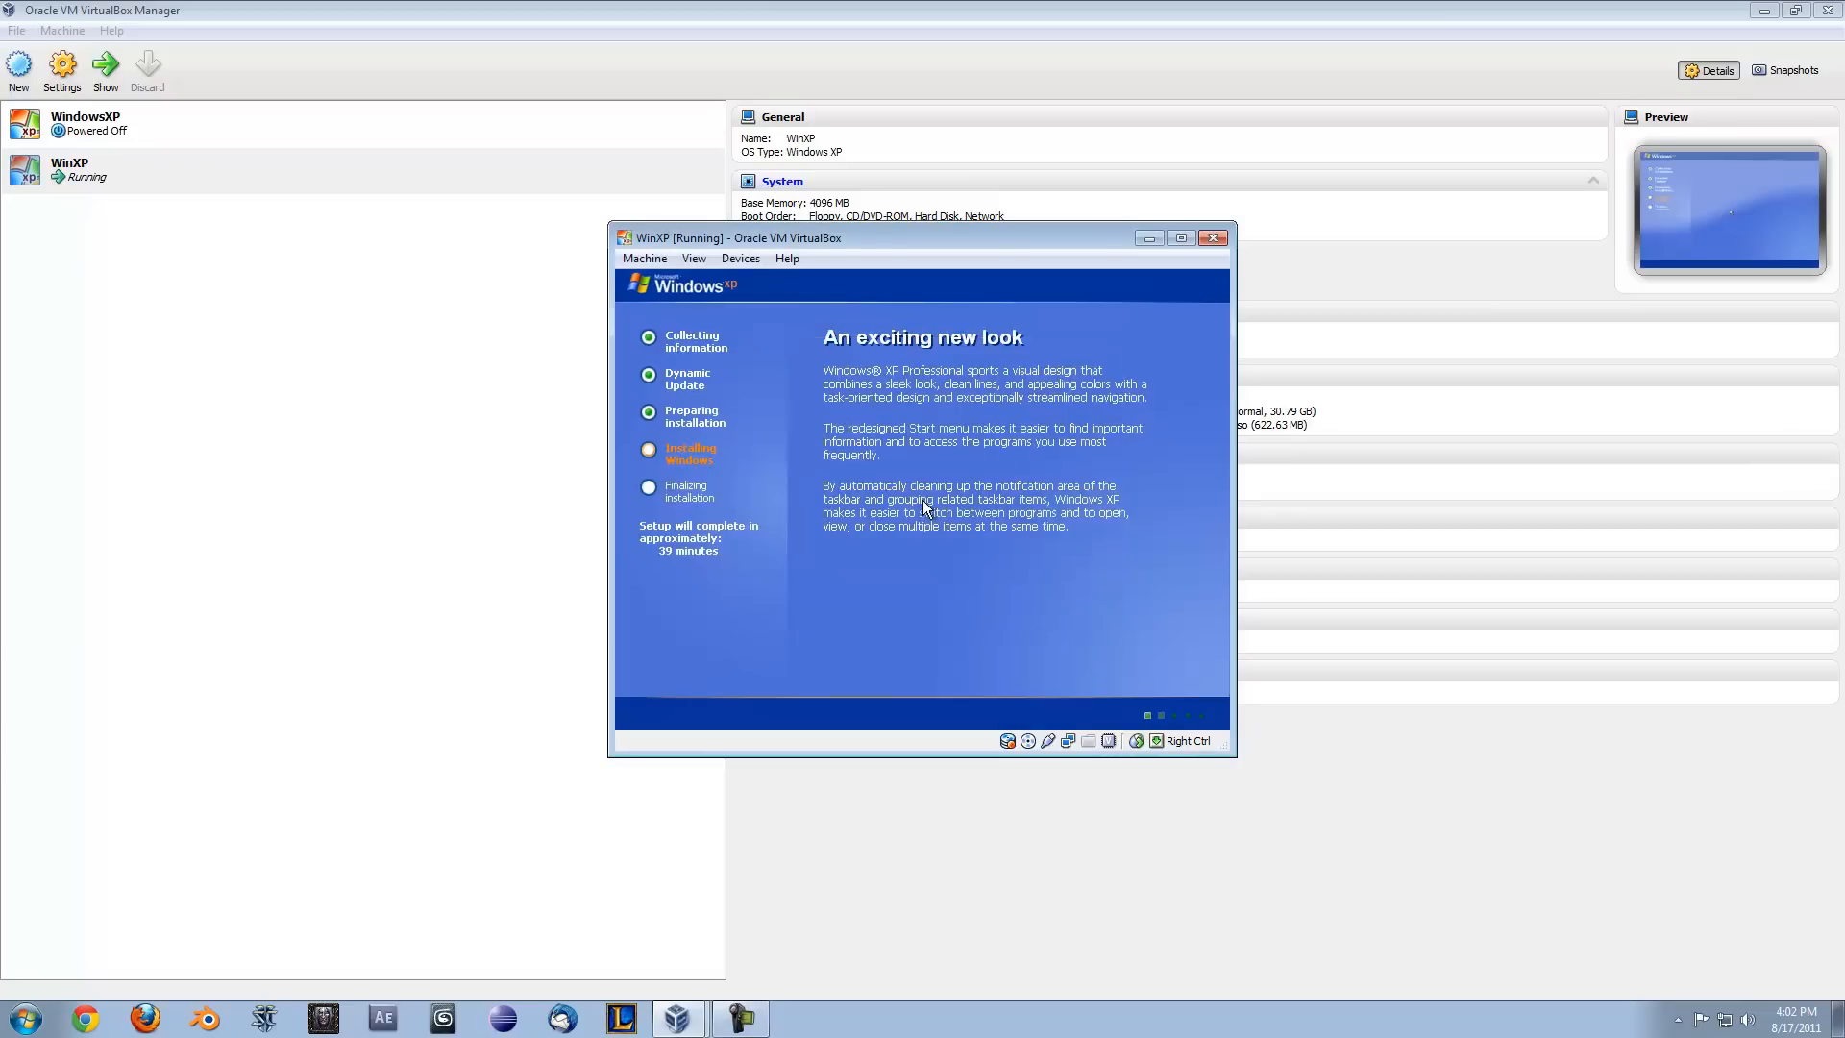
click(1150, 239)
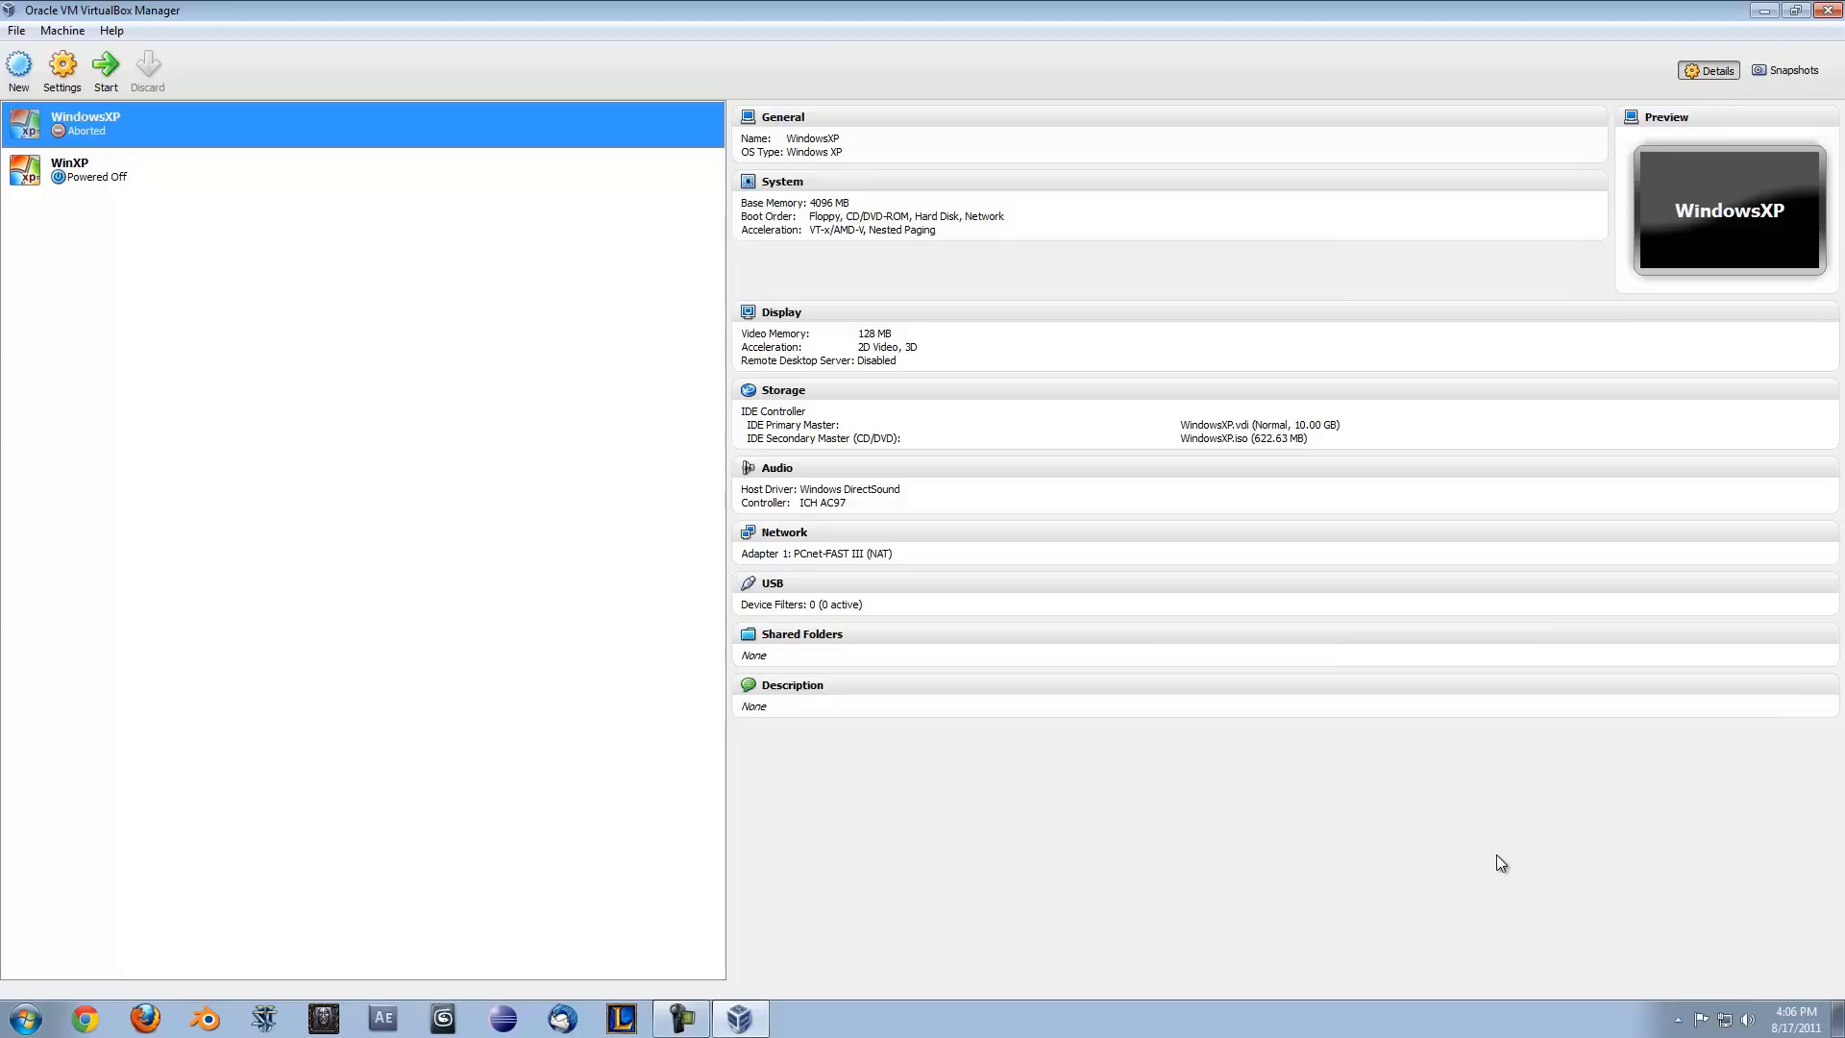
- Start the existing WindowsXP virtual machine and dismiss its mouse pointer integration notice
click(106, 72)
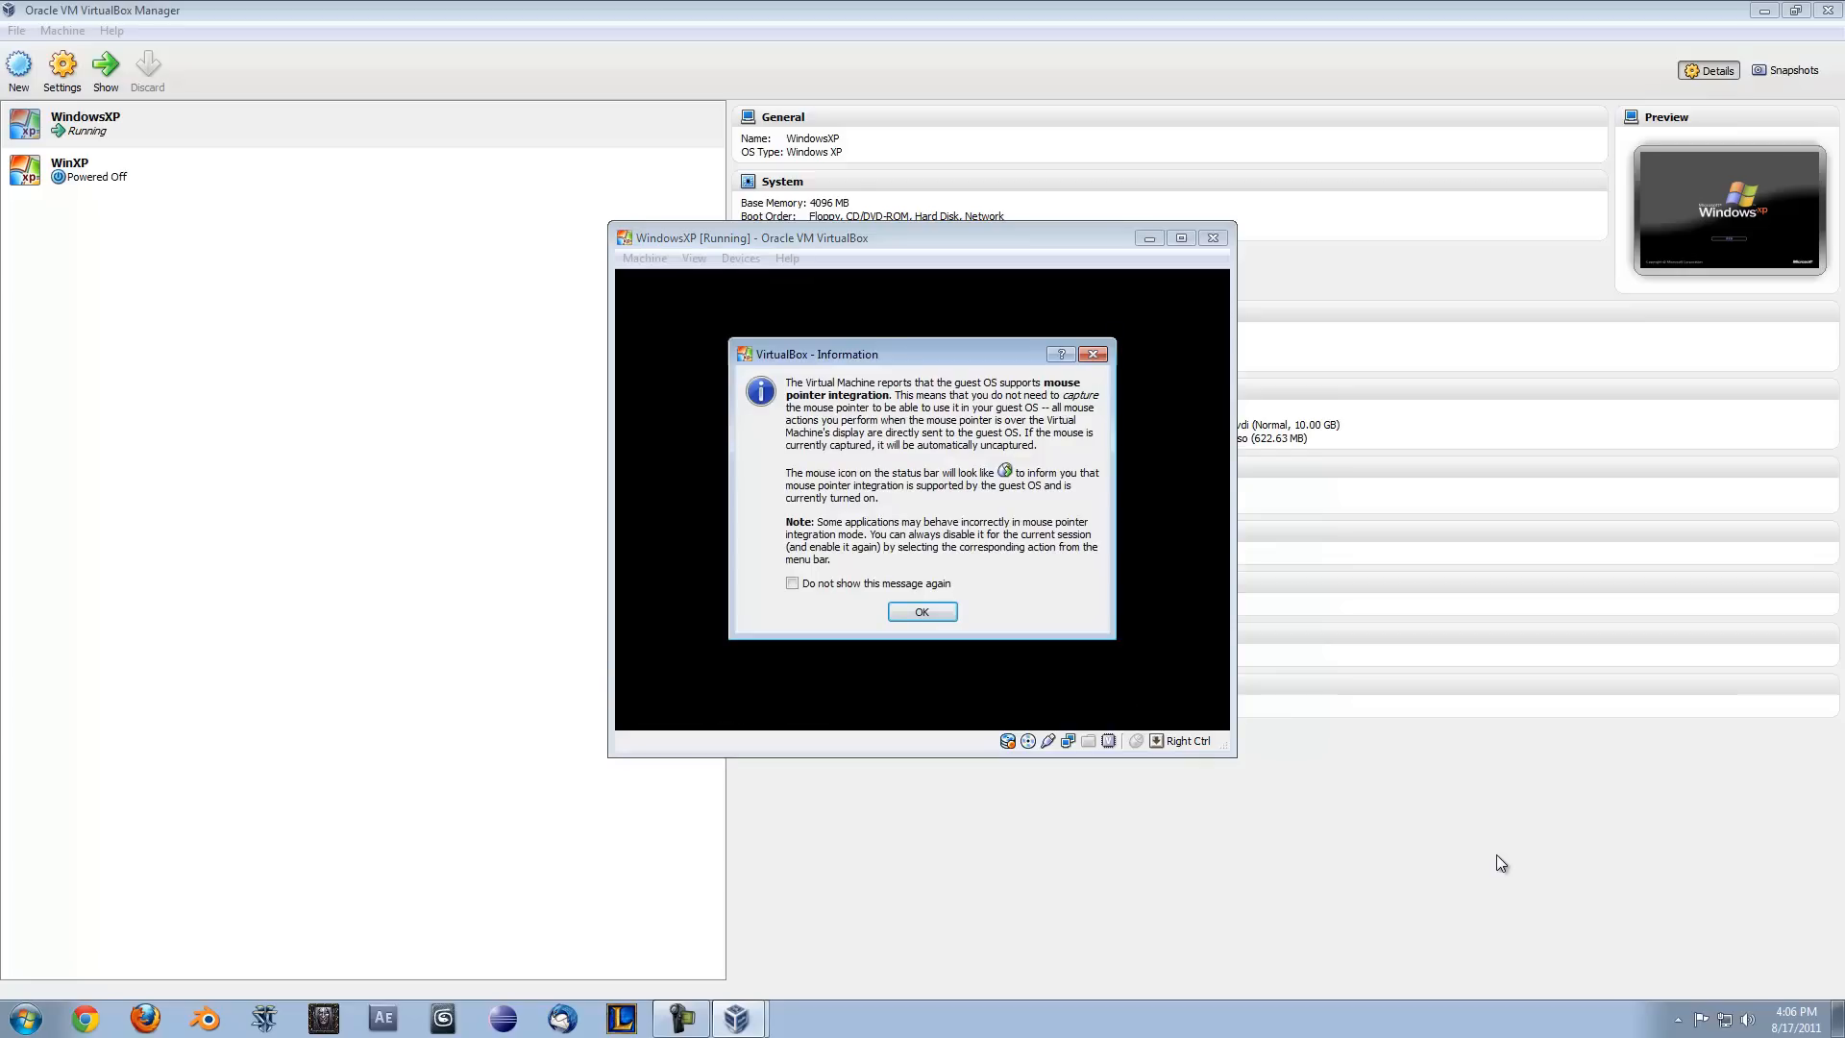
key(Return)
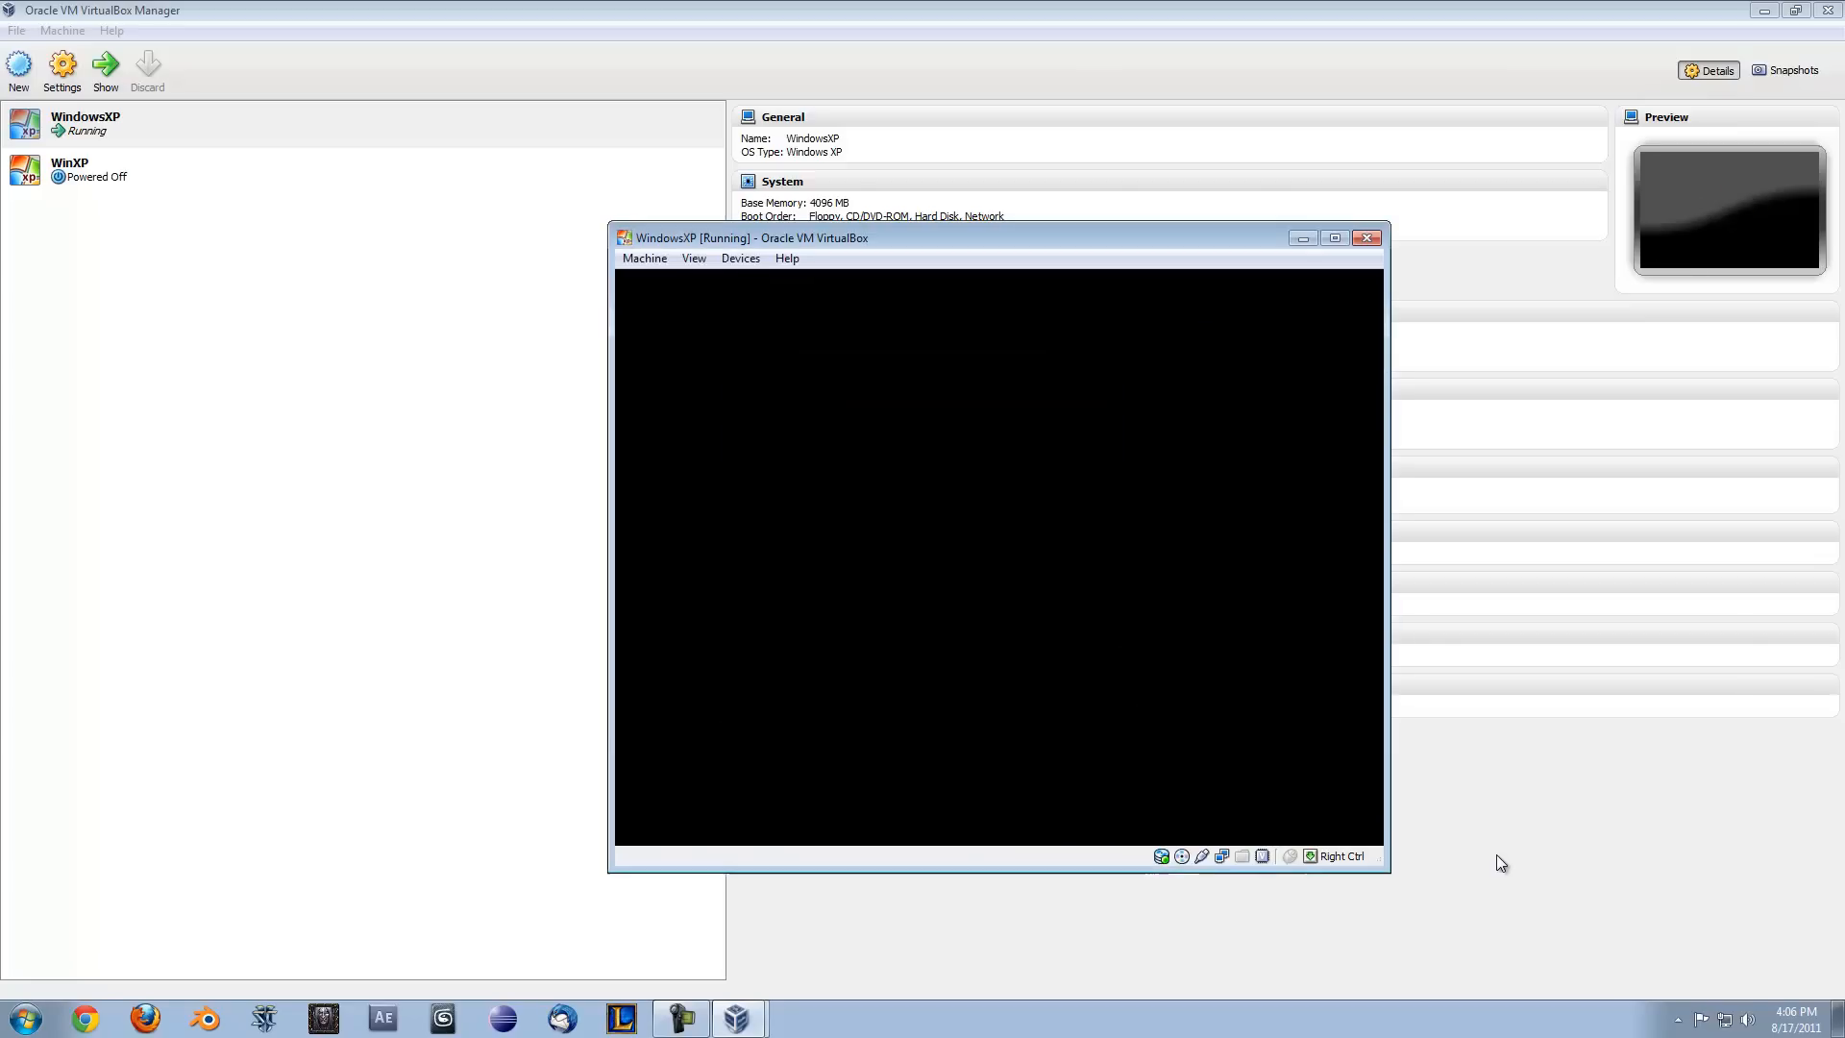